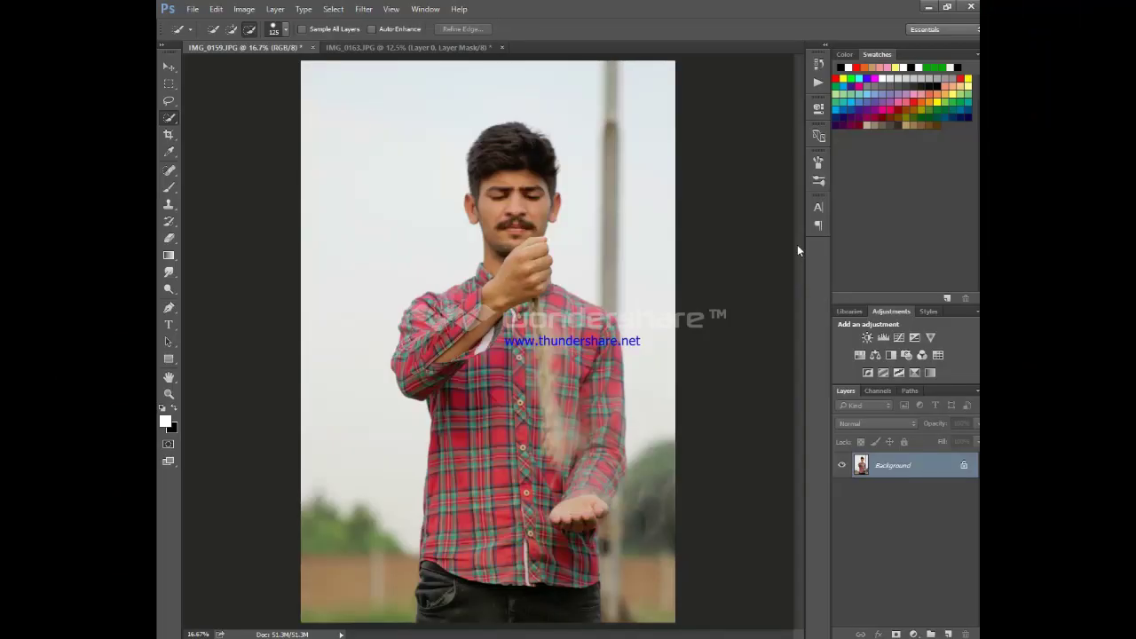
Switch between the IMG_0159 and IMG_0163 tabs, ending on the cut-out dancing man document IMG_0163
click(391, 48)
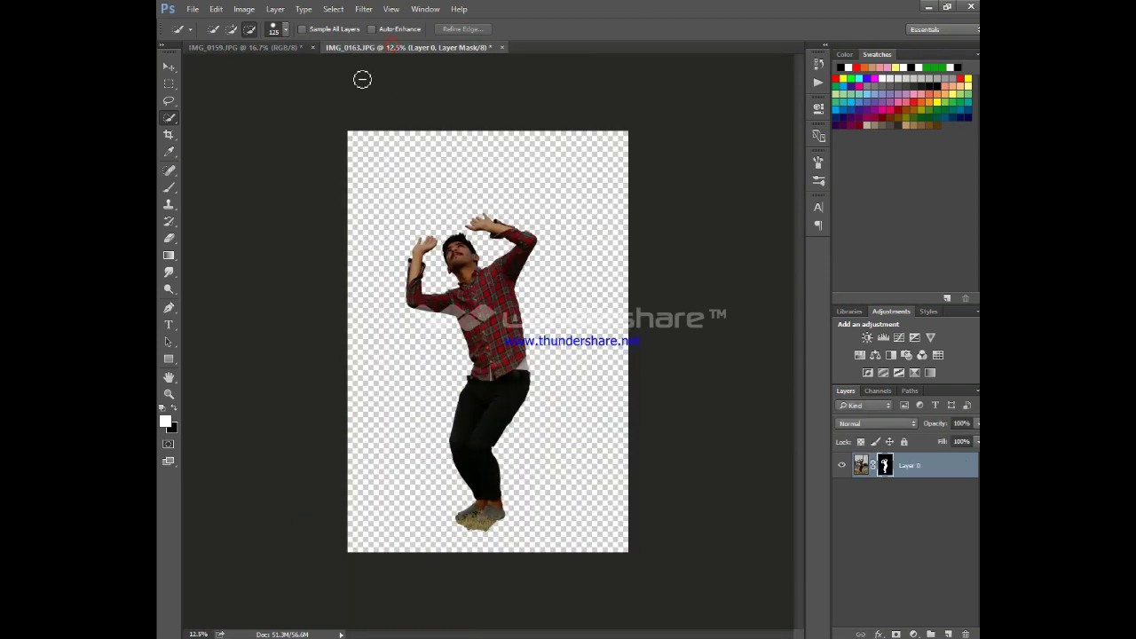
click(294, 47)
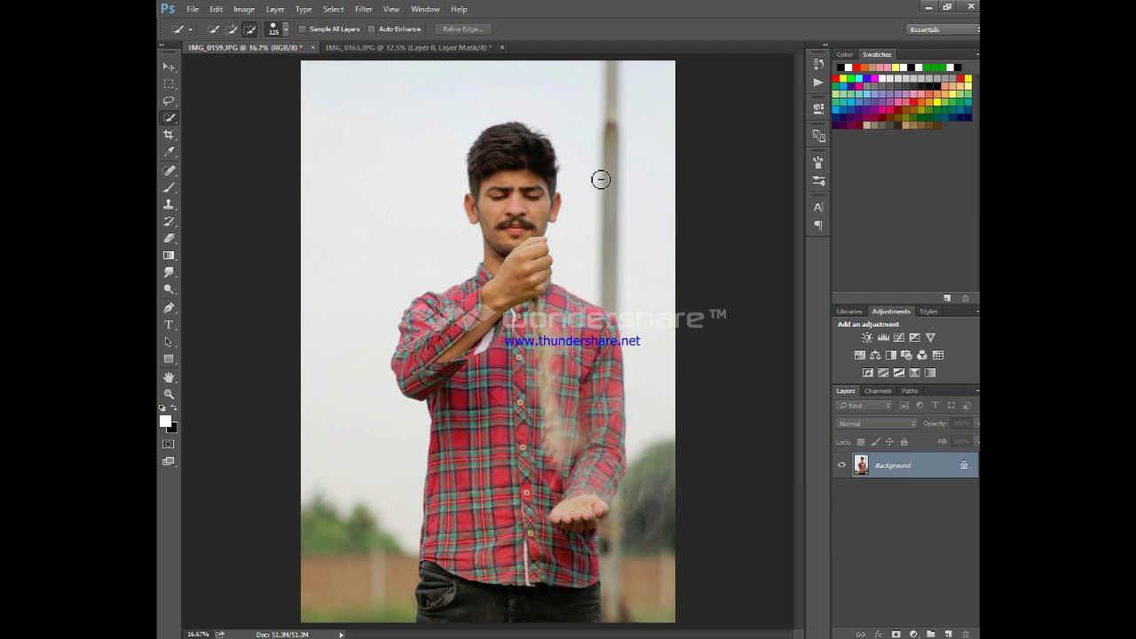
click(413, 49)
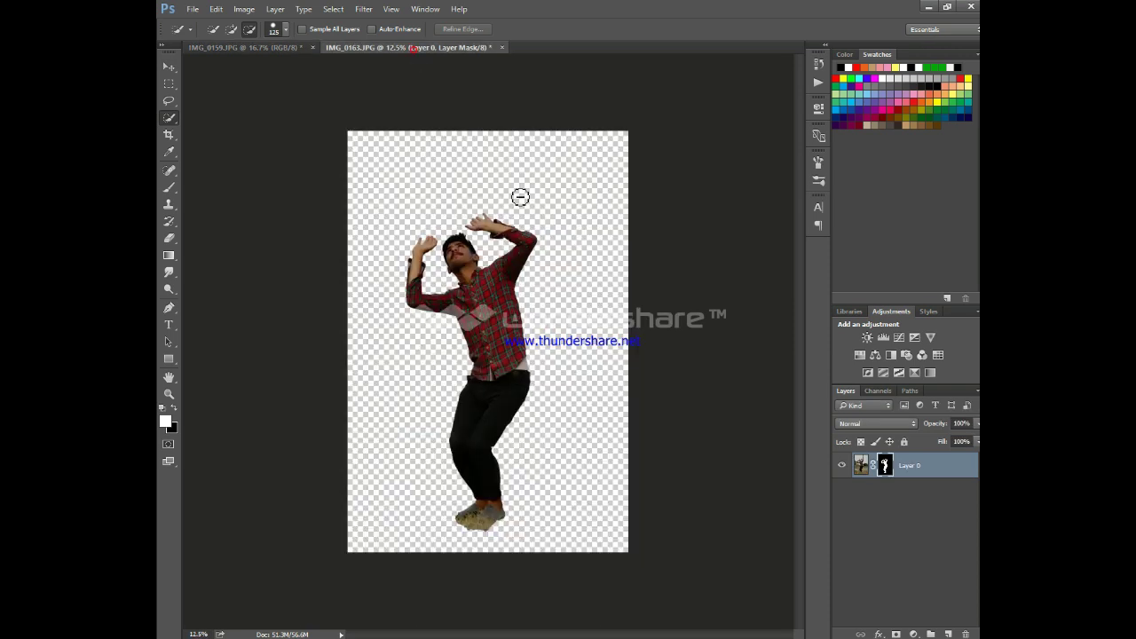
Bring the cut-out into IMG_0159, shrink it to about a third, tilt it slightly, and set it on the palm
mouse_move(486, 313)
mouse_down()
mouse_move(454, 107)
mouse_move(341, 65)
mouse_move(473, 253)
mouse_up()
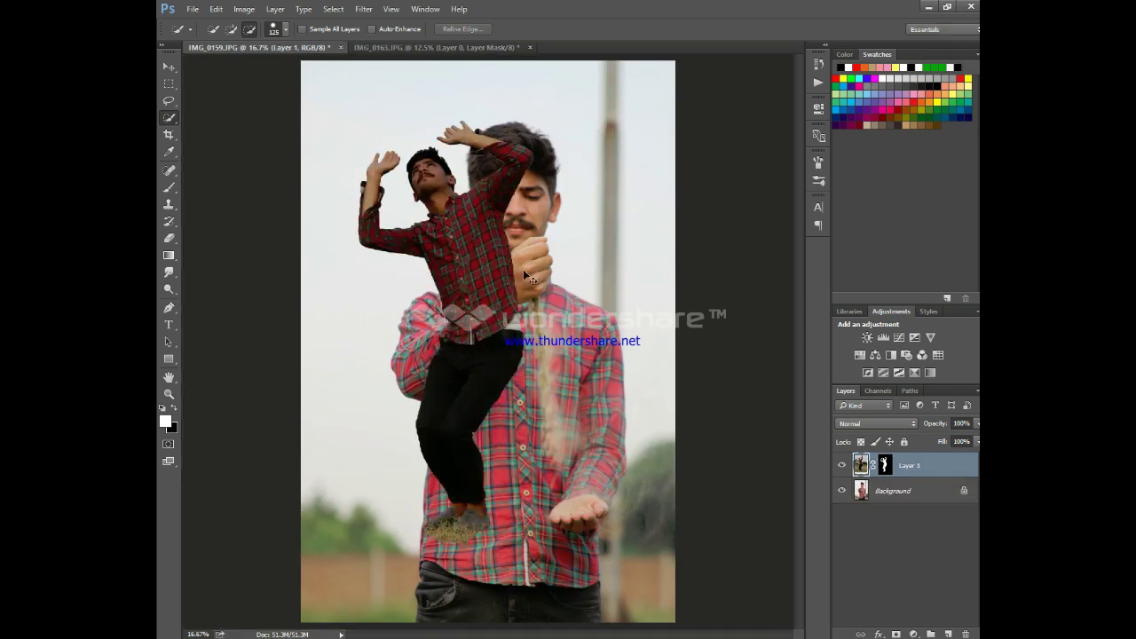
key(ctrl+t)
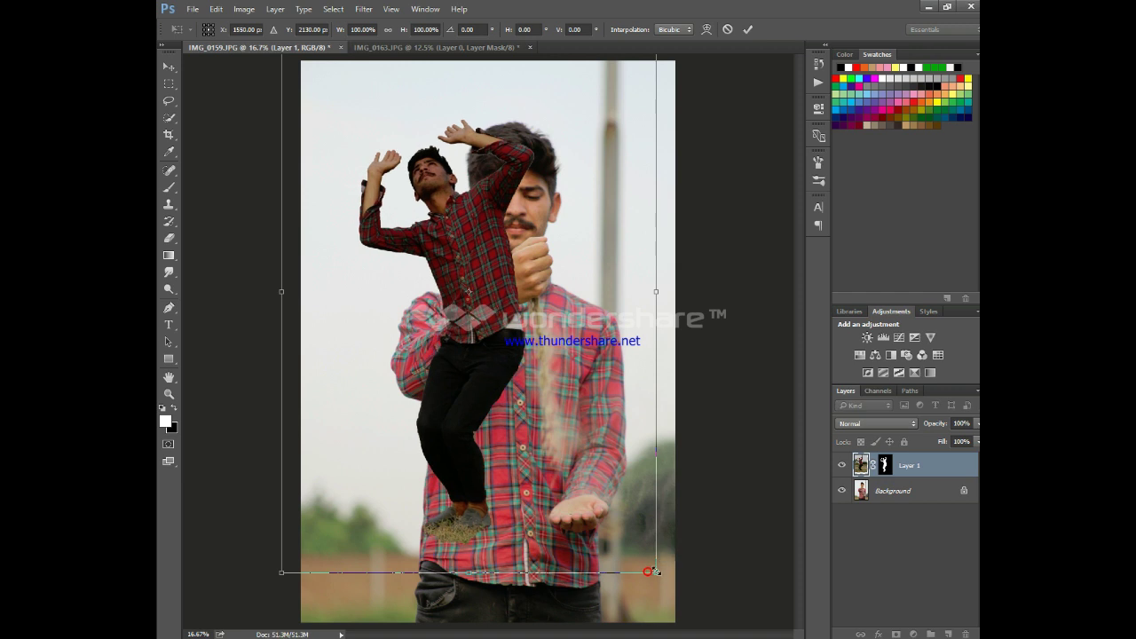
mouse_move(648, 575)
mouse_down()
mouse_move(475, 362)
mouse_move(401, 176)
mouse_move(593, 451)
mouse_up()
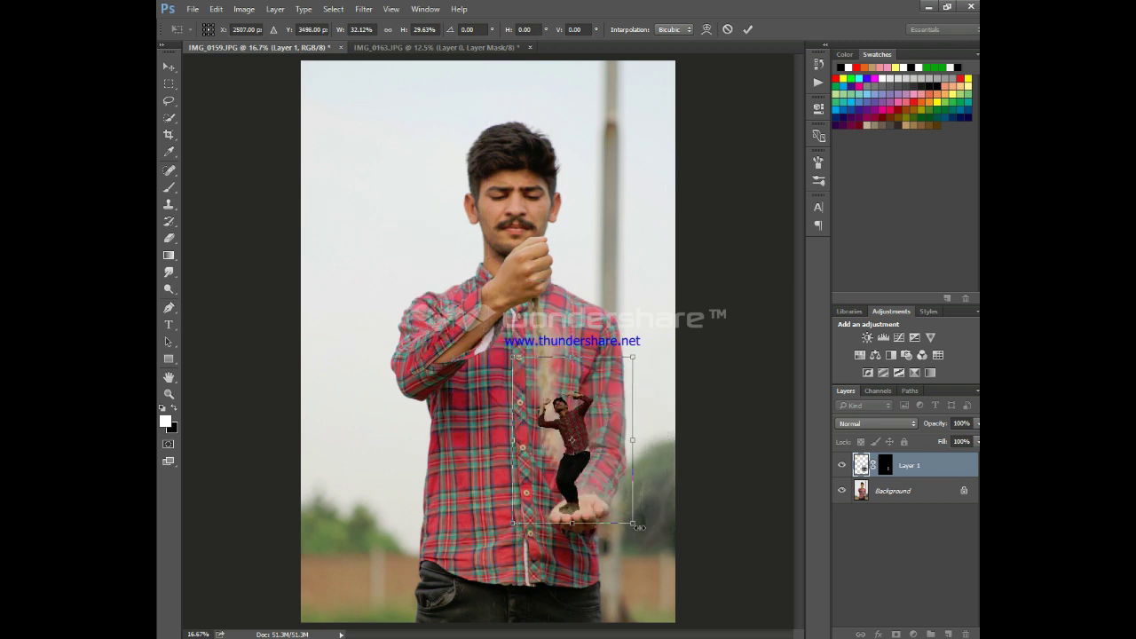
drag(657, 544, 616, 491)
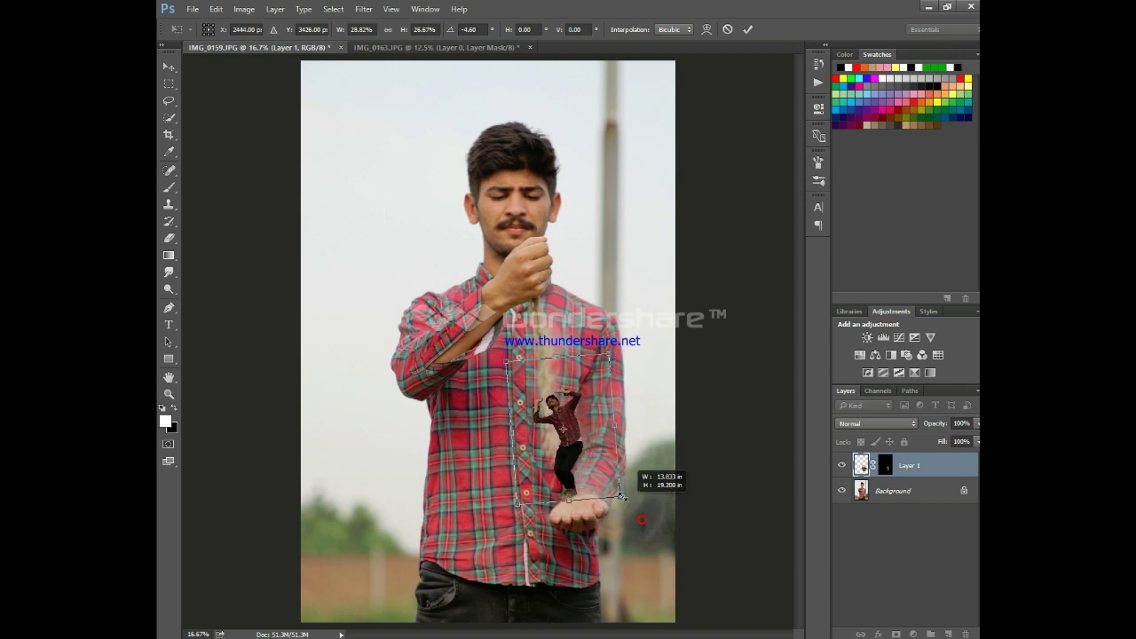
drag(574, 451, 584, 476)
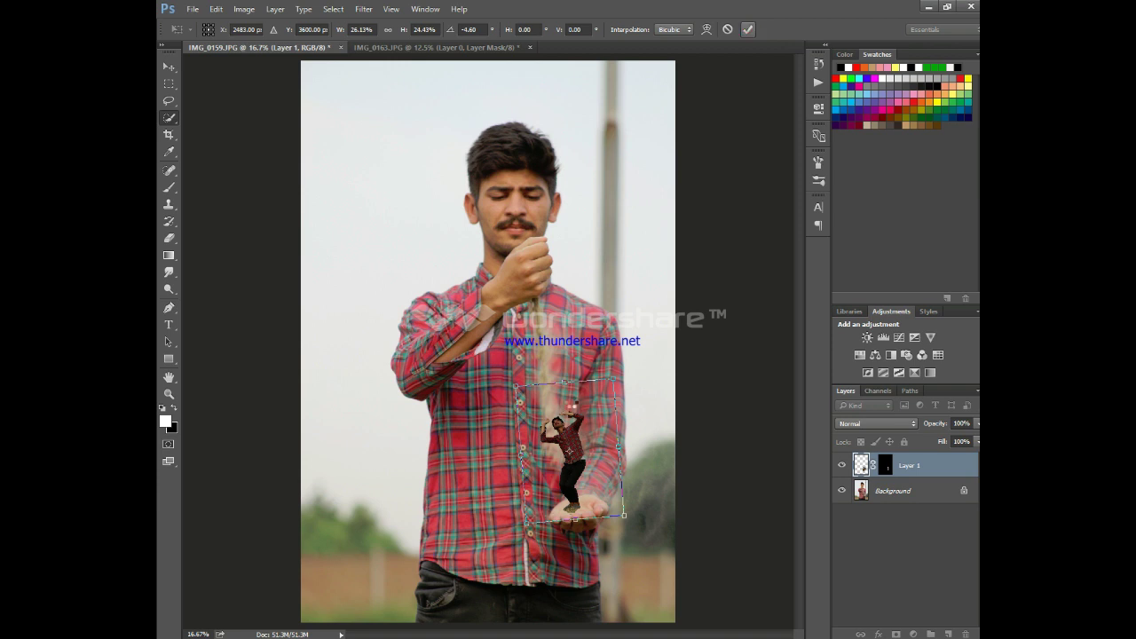
click(747, 30)
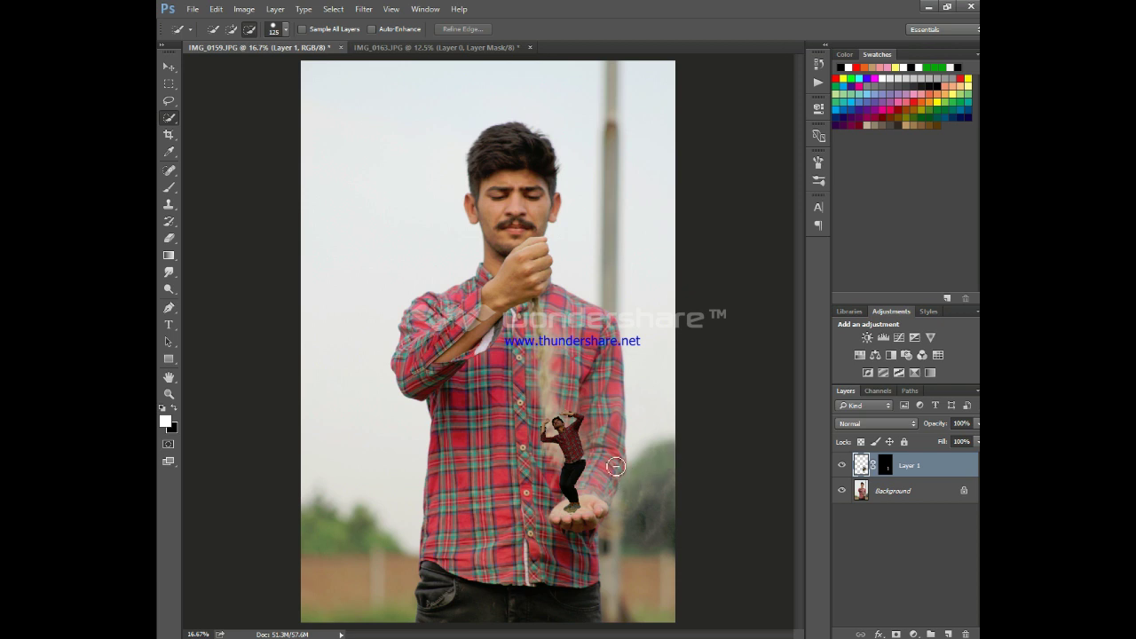
Stretch the tiny figure to about 102% height with the window maximized, and commit the transform
key(ctrl+t)
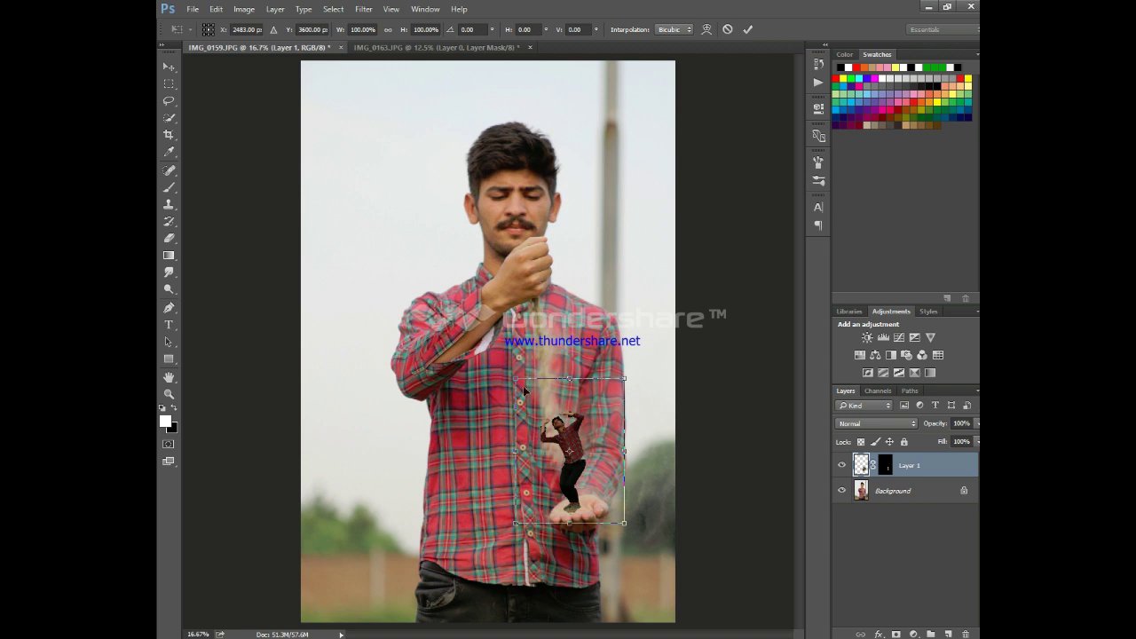
drag(516, 377, 517, 374)
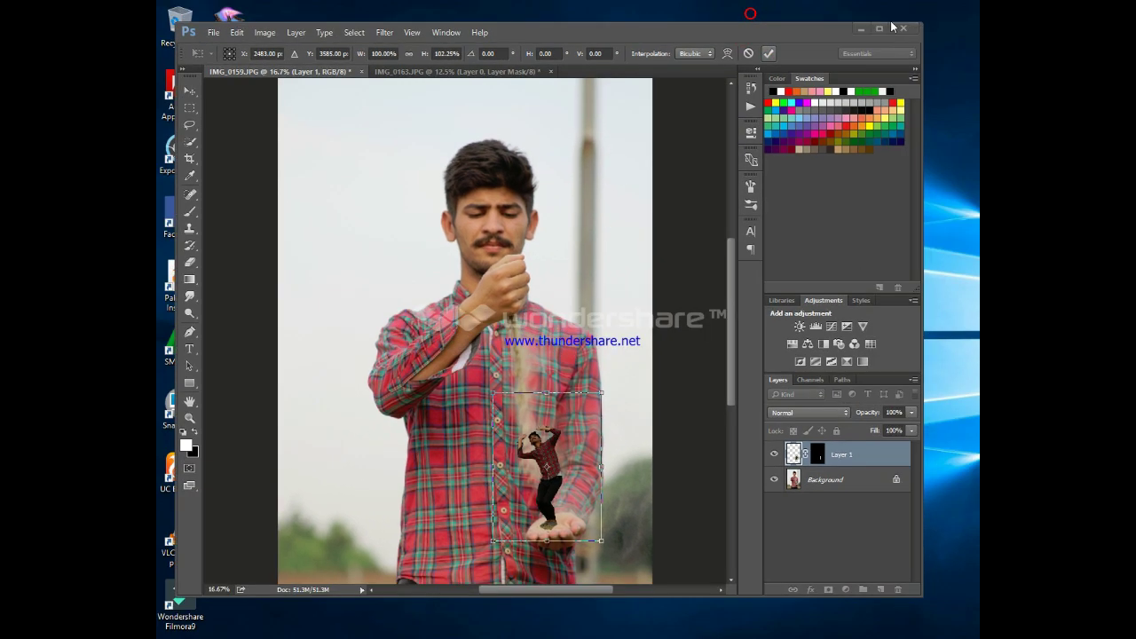
click(887, 27)
click(880, 31)
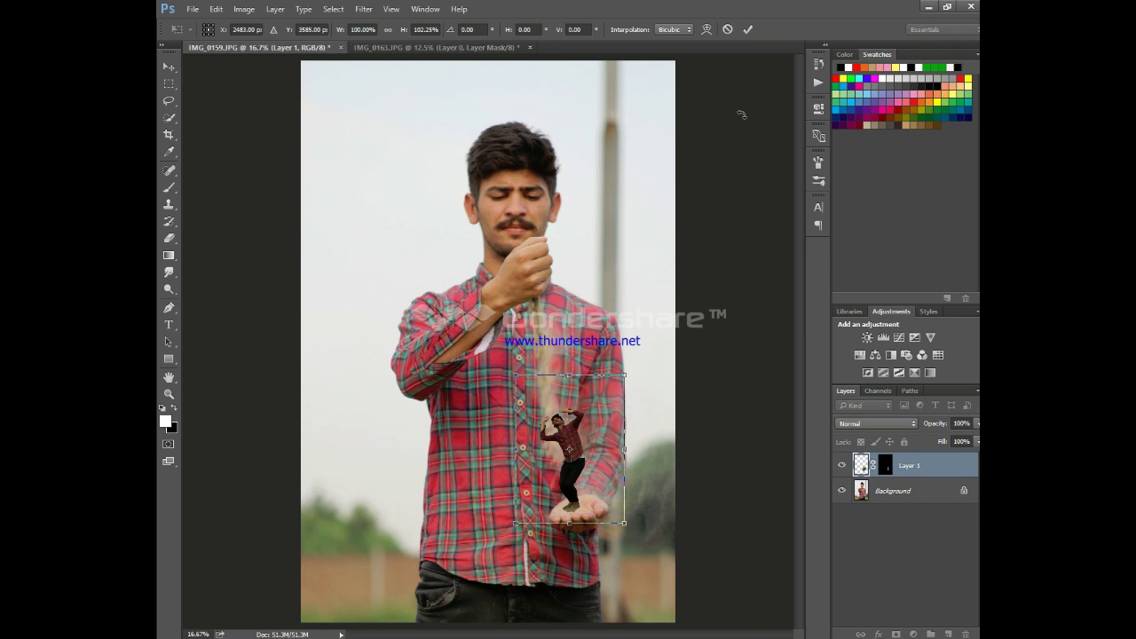
click(747, 30)
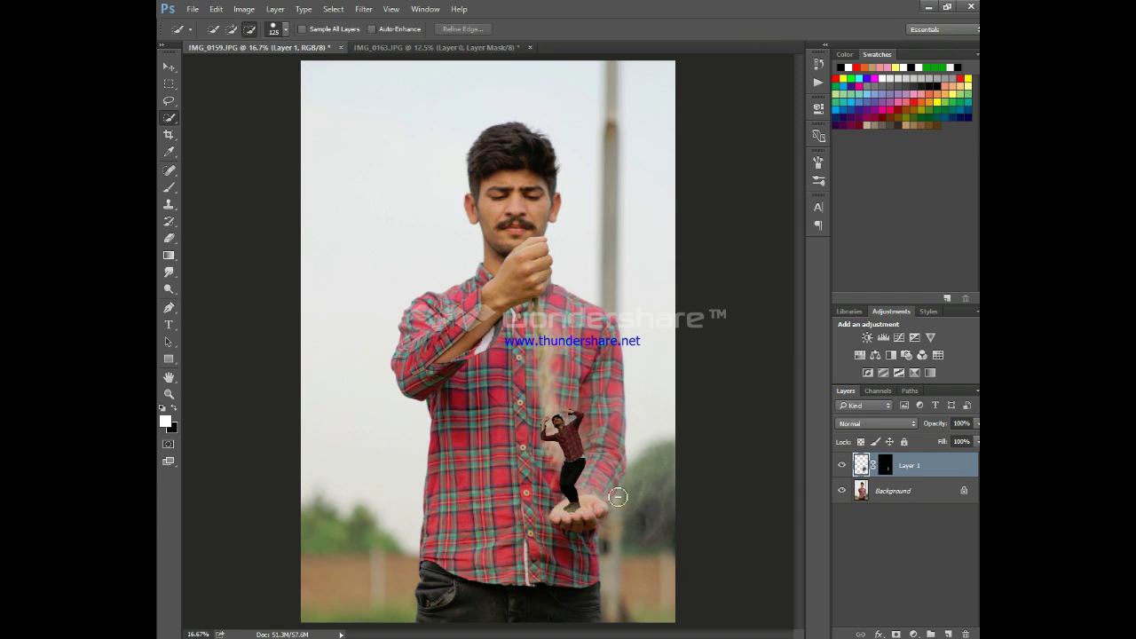
Apply Camera Raw to Layer 1 with Oranges luminance +71 and Reds luminance +83
click(391, 9)
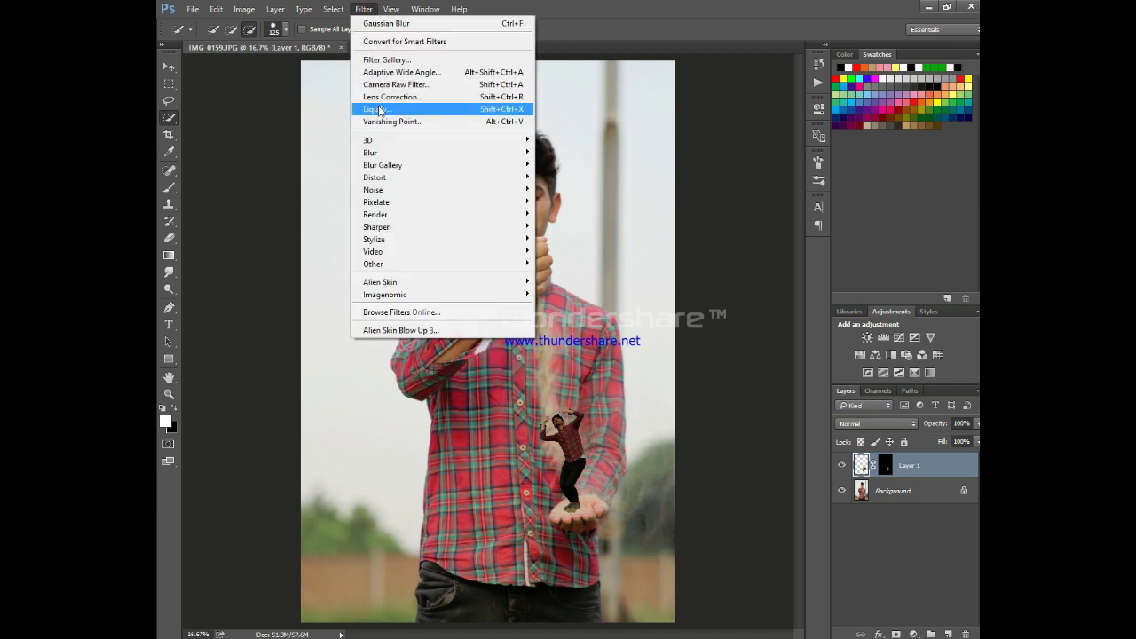
click(391, 86)
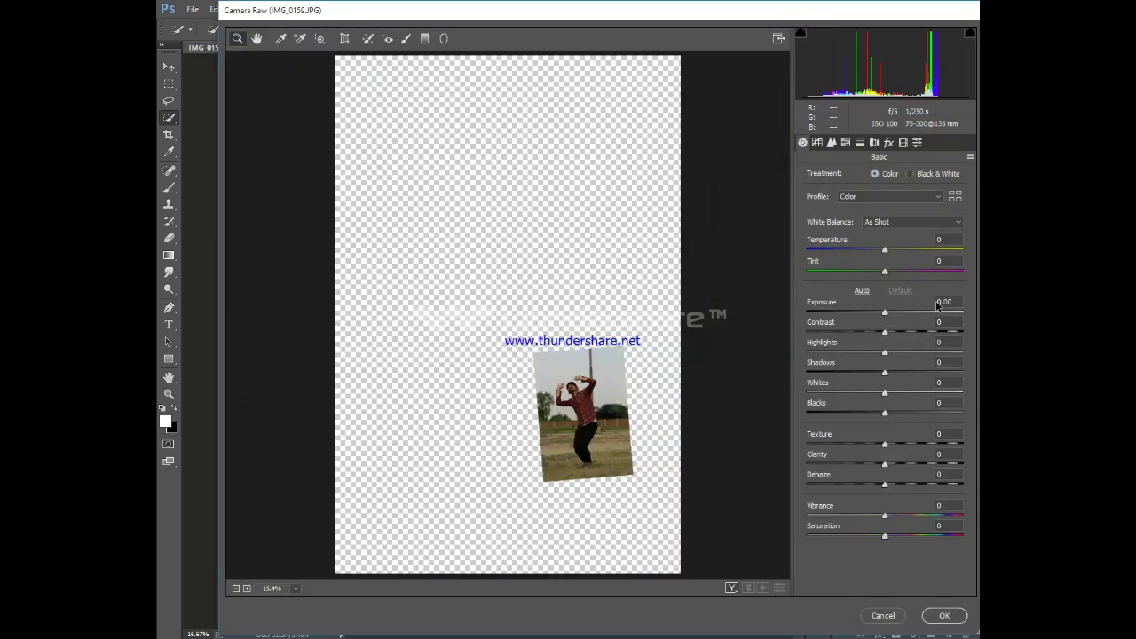
click(845, 142)
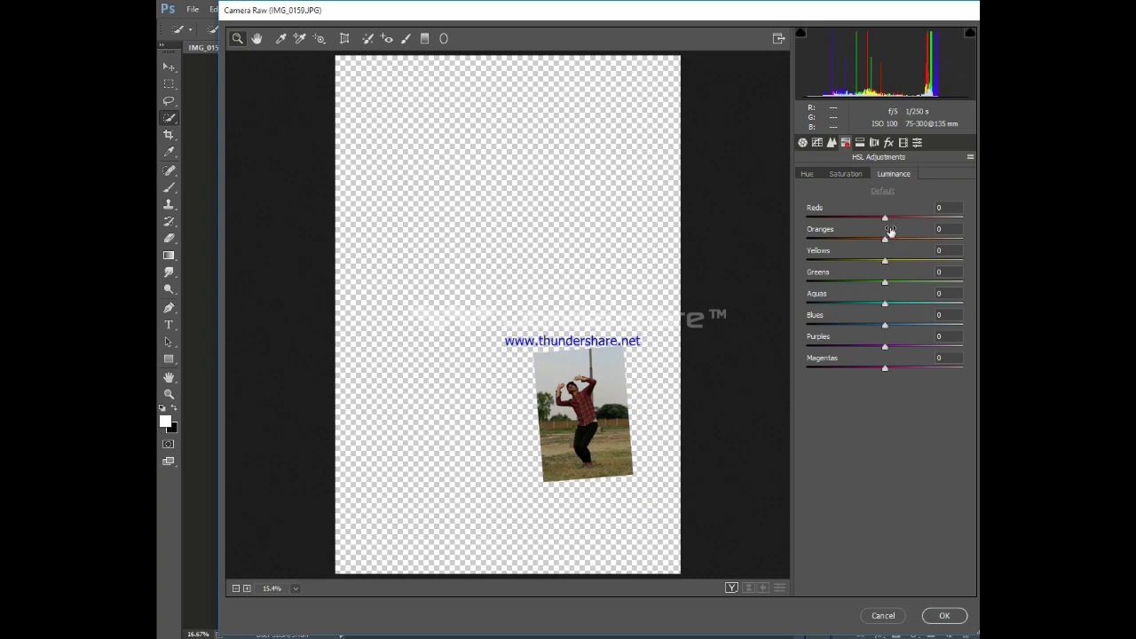
drag(885, 239, 950, 246)
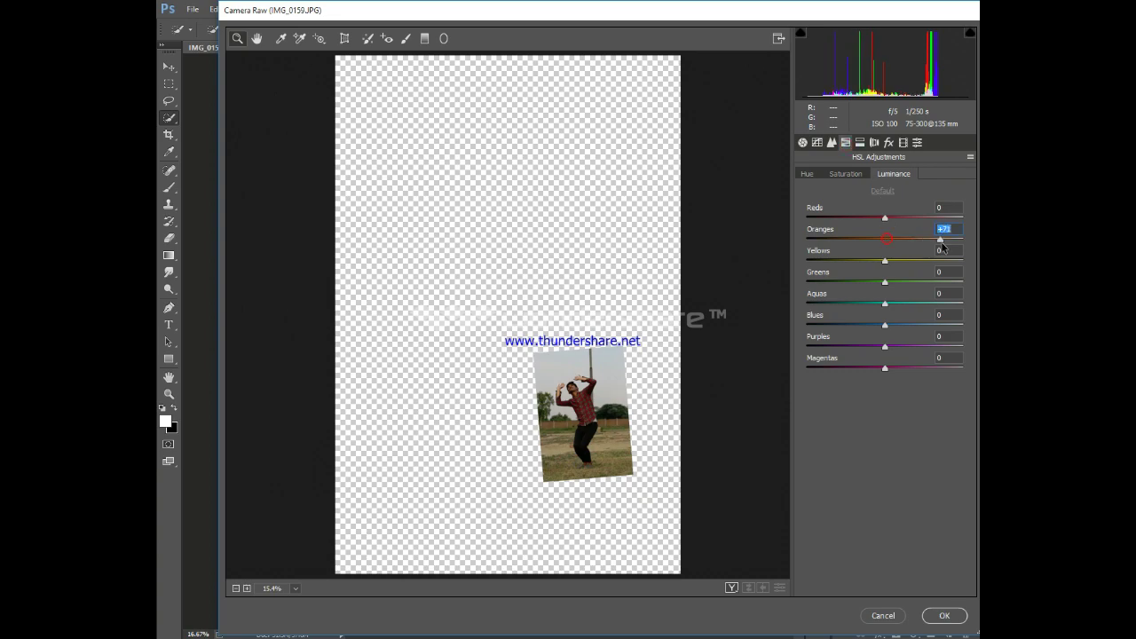
drag(888, 216, 949, 228)
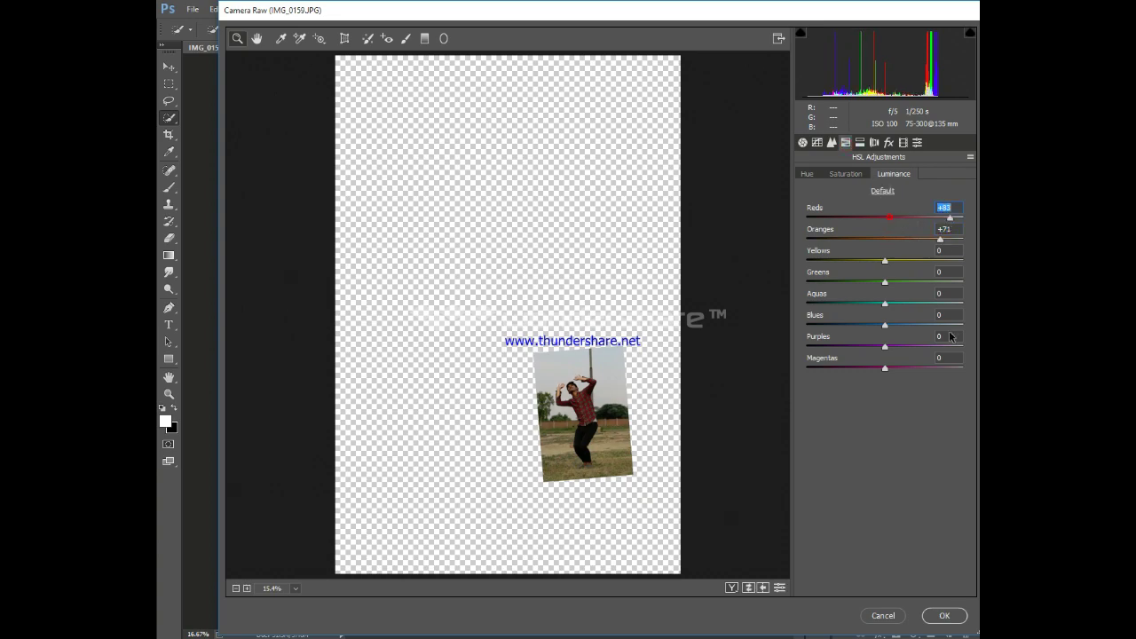
click(944, 615)
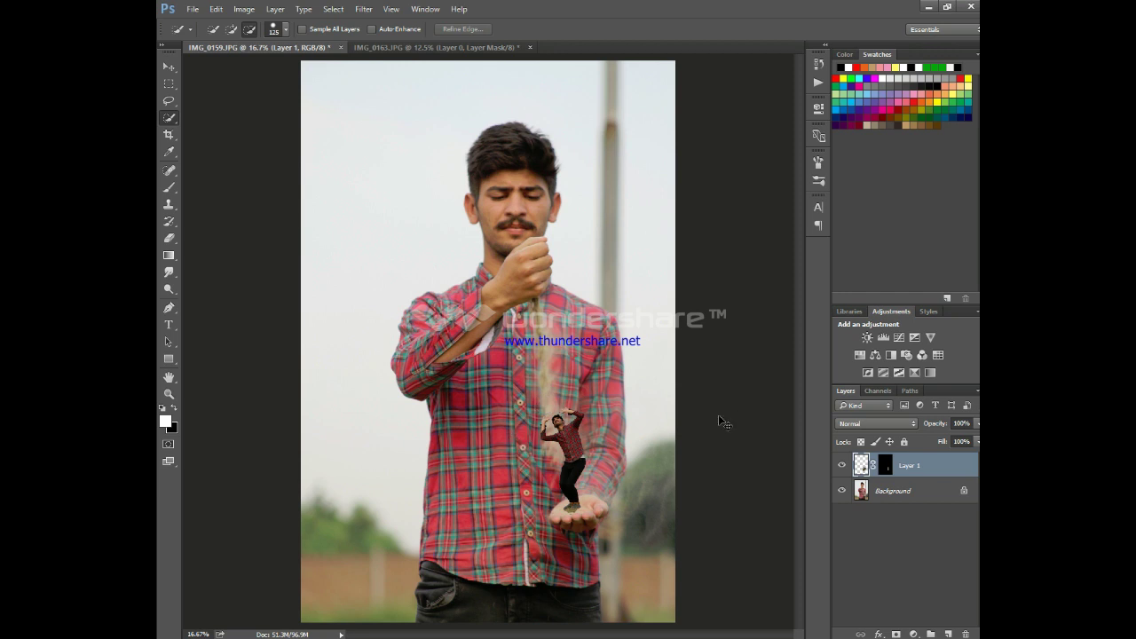
Scale the tiny figure up to about 105% wide and 107% tall and commit
key(ctrl+t)
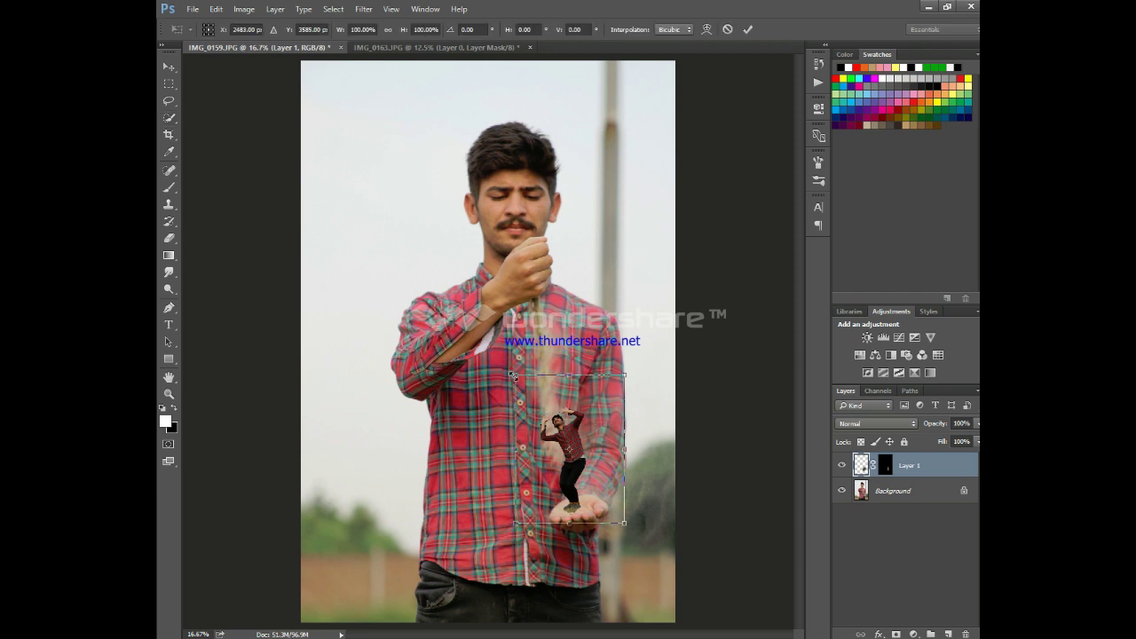
drag(513, 376, 509, 364)
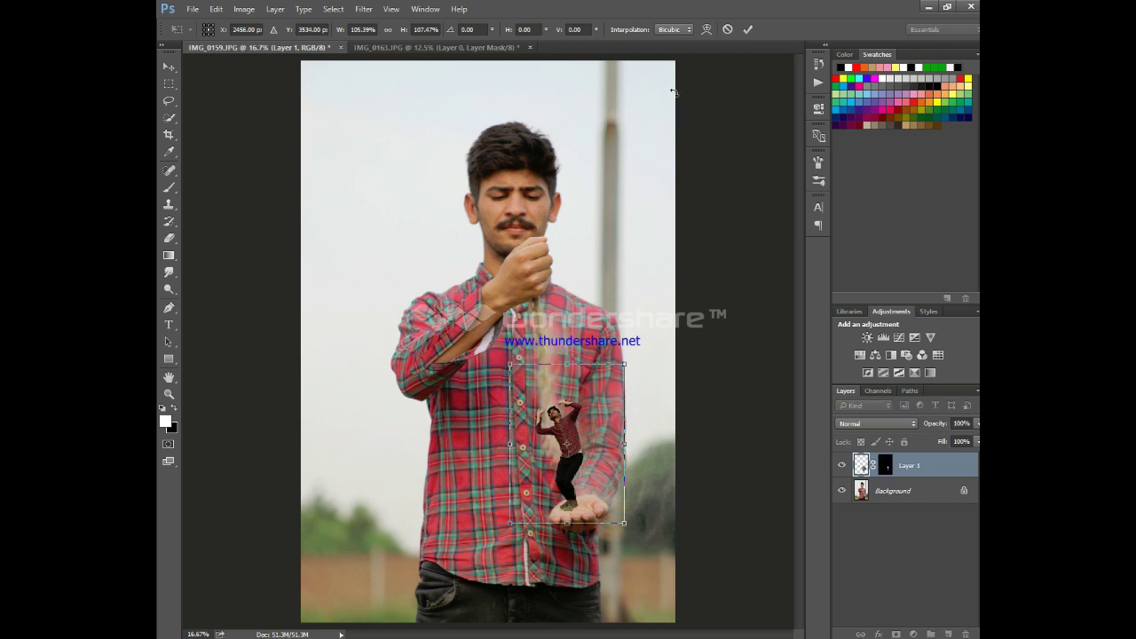
click(747, 31)
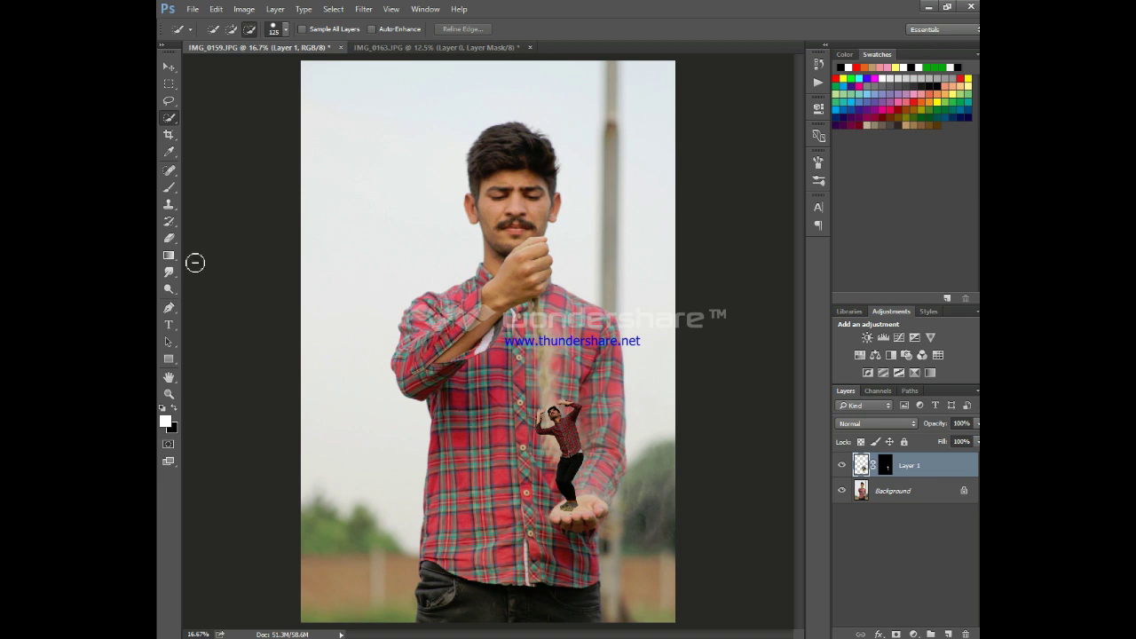
With the Eraser zoomed in, remove the grass fringe beneath both of the tiny man's shoes
click(170, 240)
key(ctrl+plus)
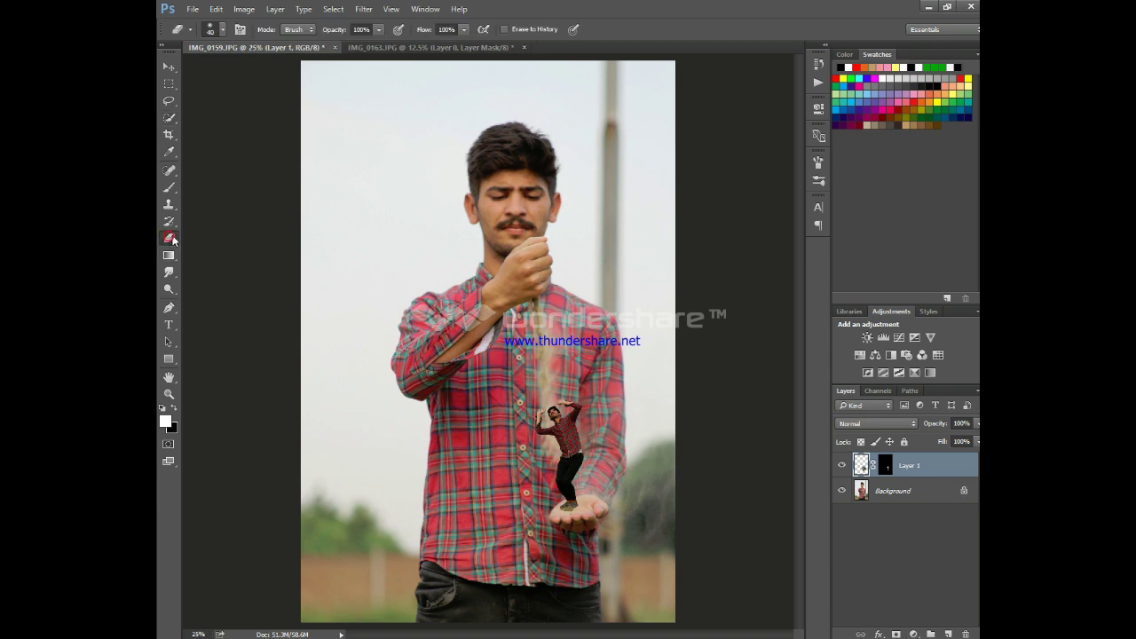
key(ctrl+plus)
key(ctrl+plus)
scroll(680, 351, down, 3)
scroll(680, 351, down, 3)
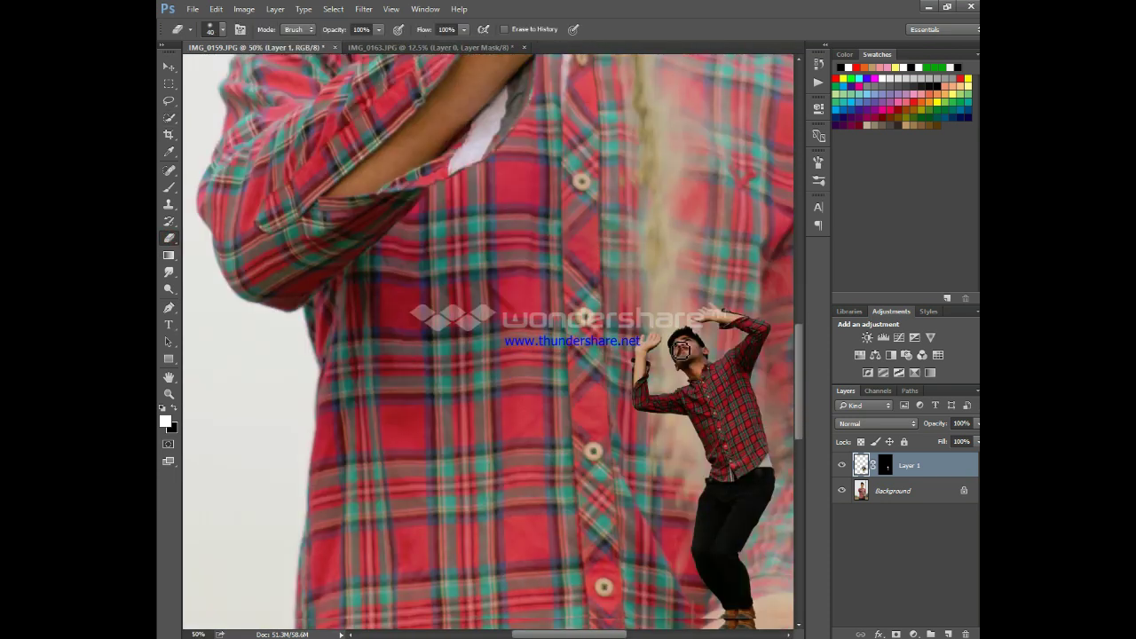
scroll(680, 350, down, 2)
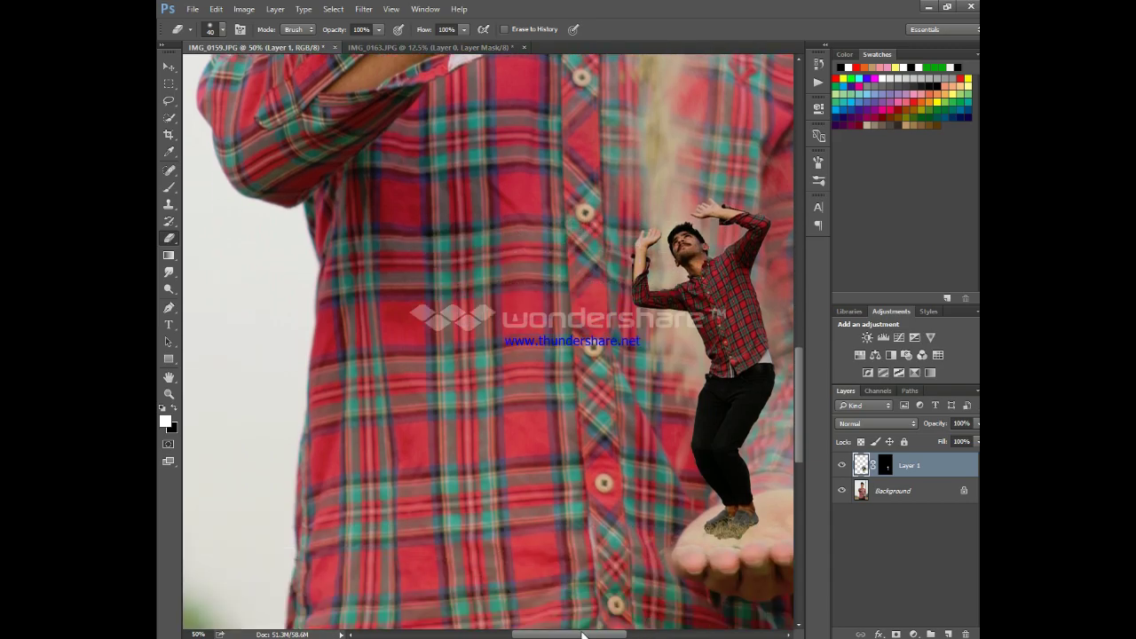
drag(583, 634, 604, 635)
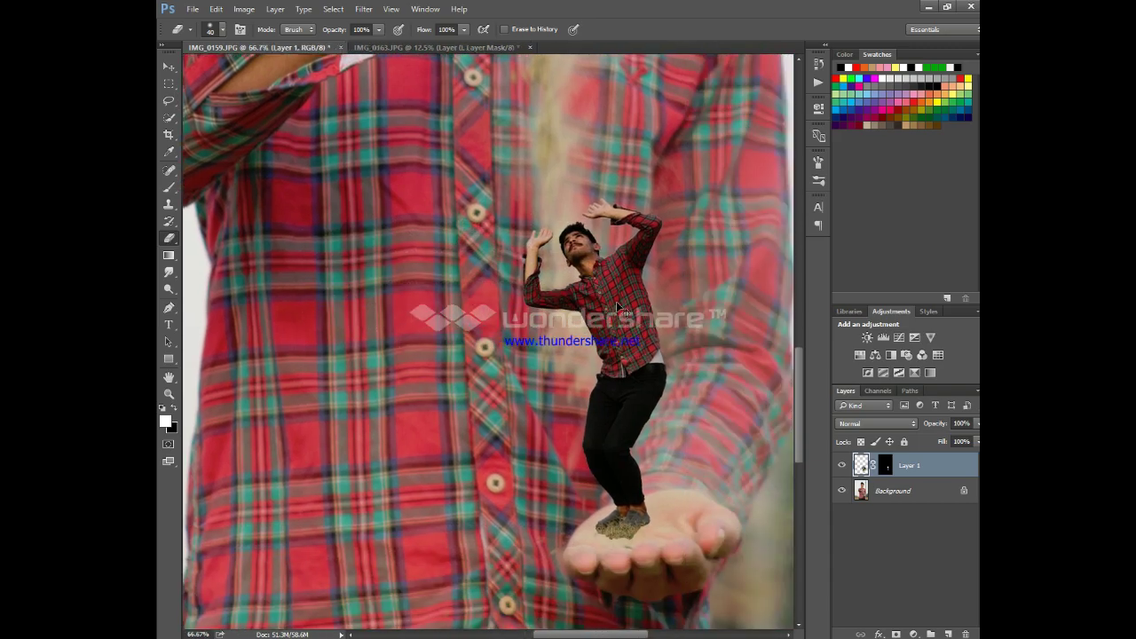
key(ctrl+plus)
scroll(698, 174, up, 2)
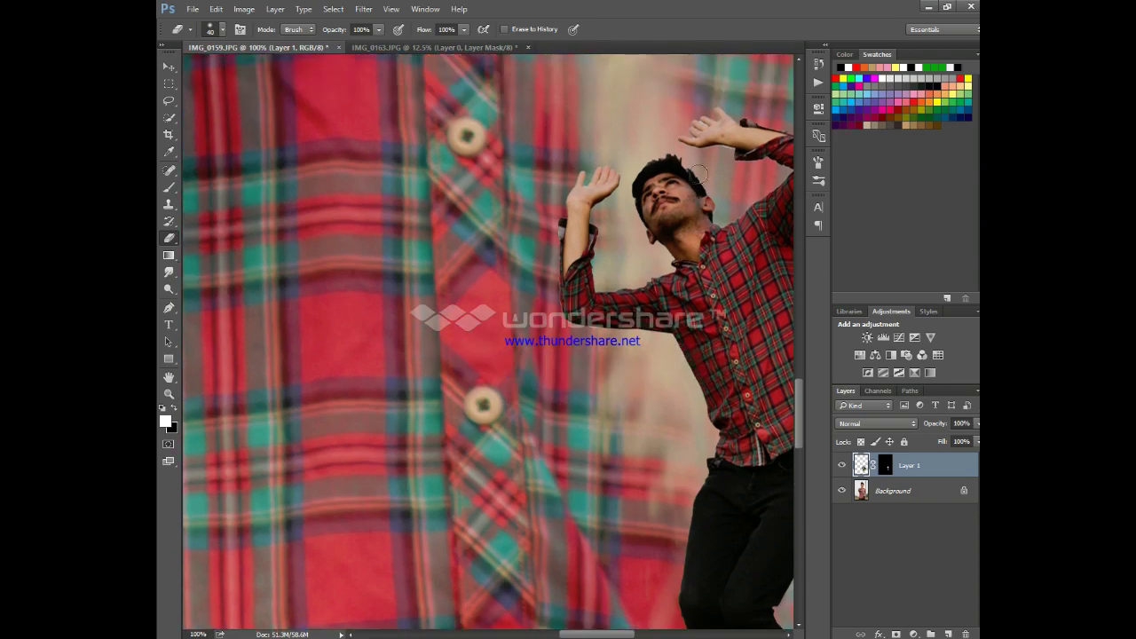
drag(626, 635, 652, 634)
scroll(609, 502, down, 2)
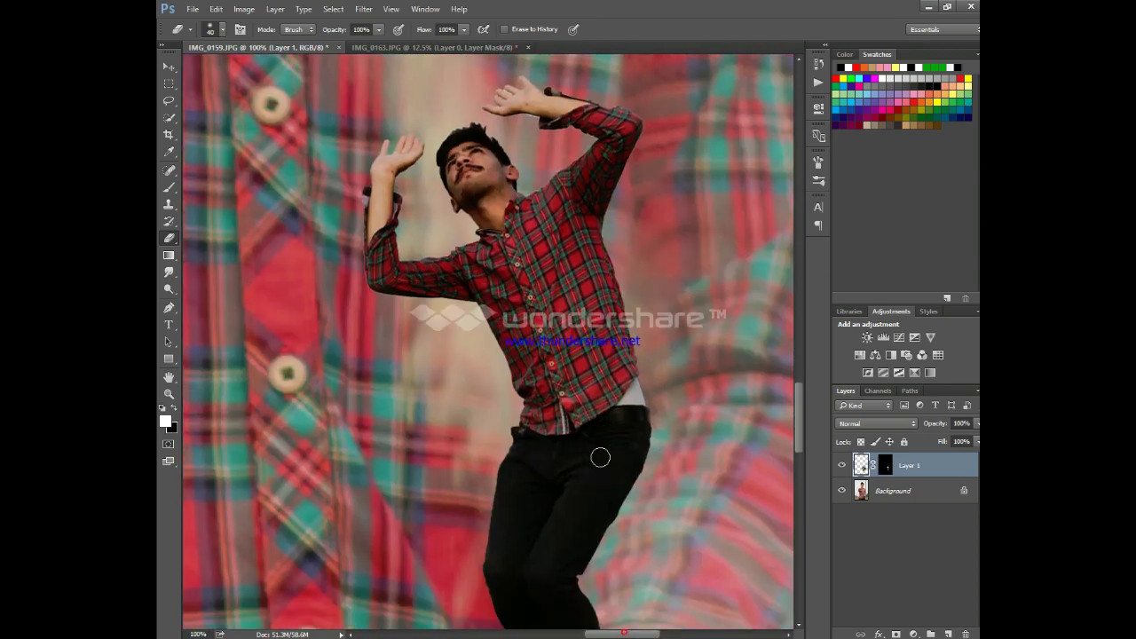
scroll(607, 412, down, 1)
scroll(607, 412, down, 2)
scroll(594, 498, down, 1)
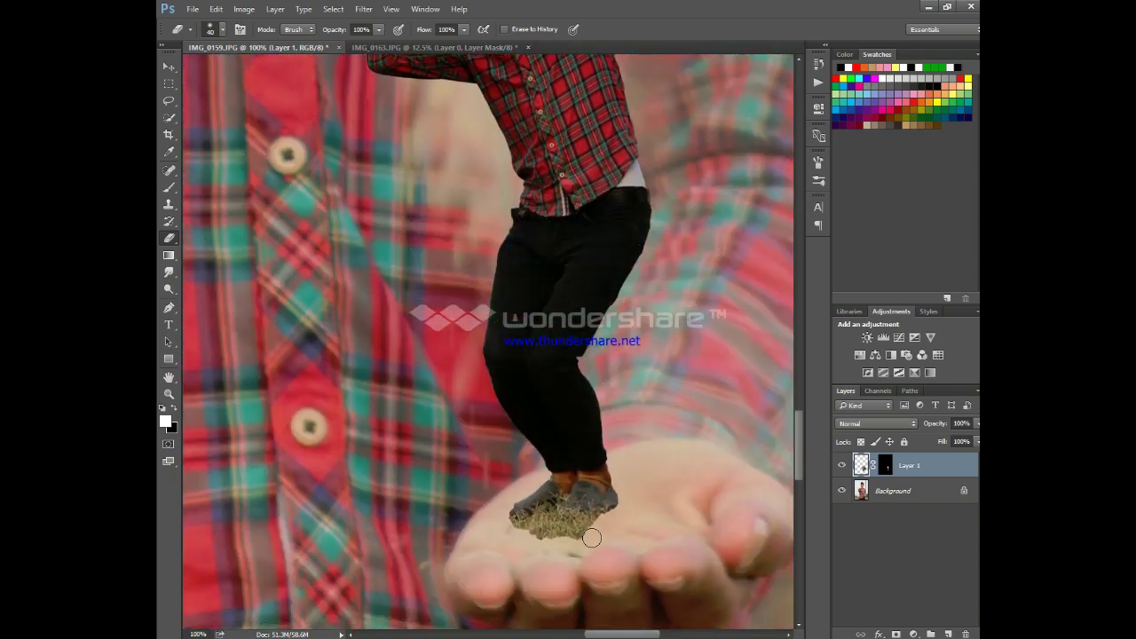
mouse_move(545, 543)
mouse_down()
mouse_move(568, 534)
mouse_move(544, 513)
mouse_move(514, 529)
mouse_move(542, 518)
mouse_up()
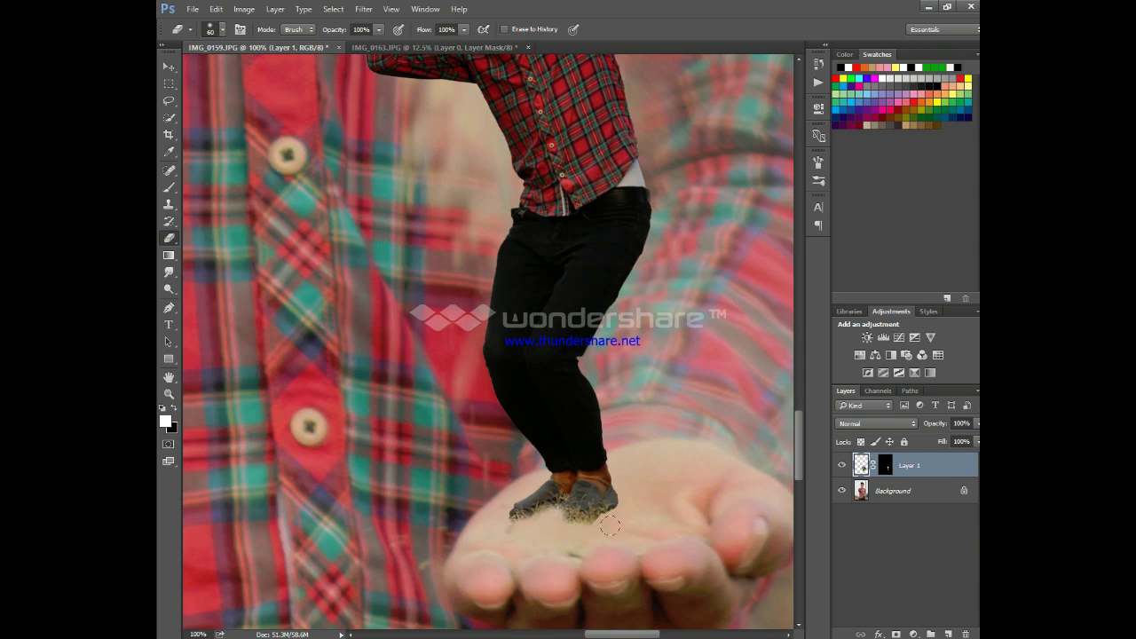
mouse_move(610, 527)
mouse_down()
mouse_move(636, 529)
mouse_move(538, 524)
mouse_up()
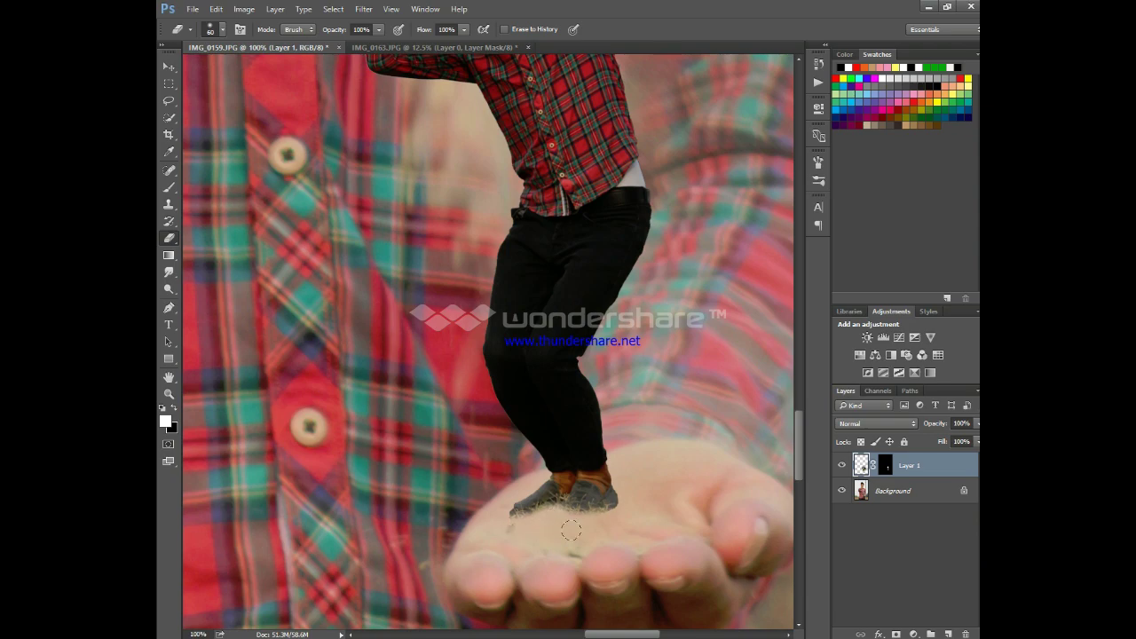
Move the tiny man down onto the palm and zoom out to view the whole composite
mouse_move(650, 353)
mouse_down()
mouse_move(654, 402)
mouse_move(655, 391)
mouse_move(641, 398)
mouse_up()
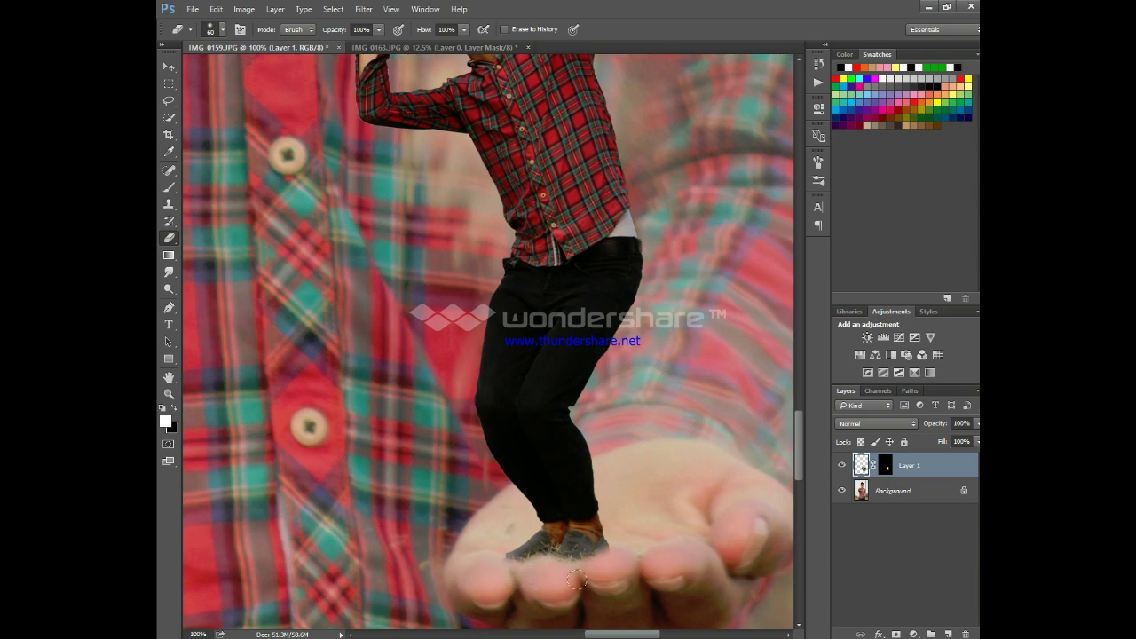
key(ctrl+0)
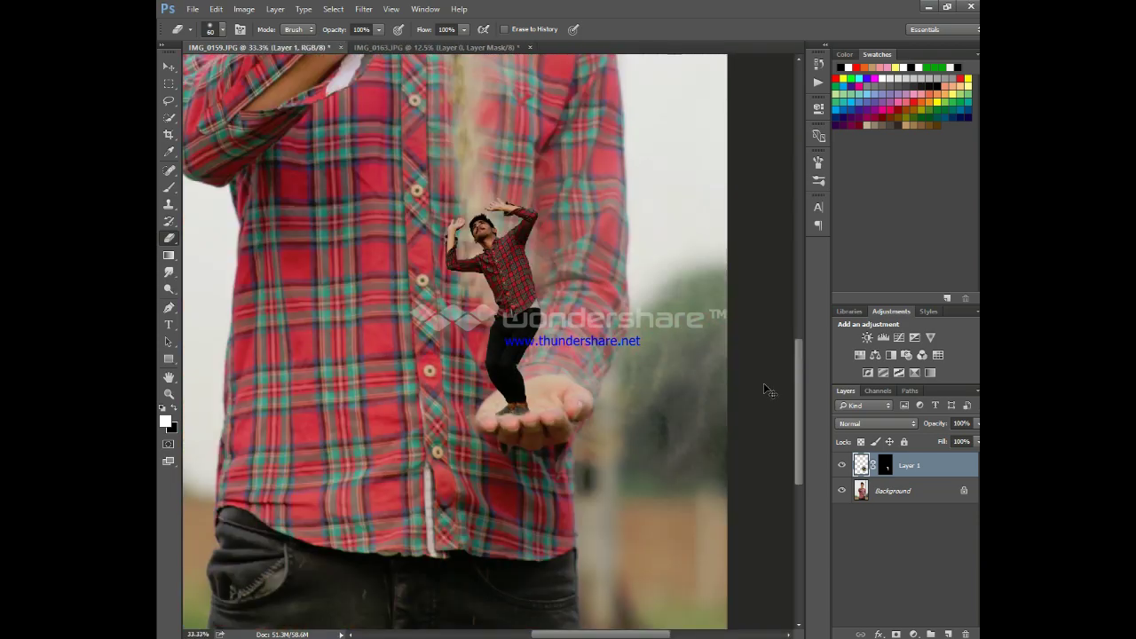
key(ctrl+minus)
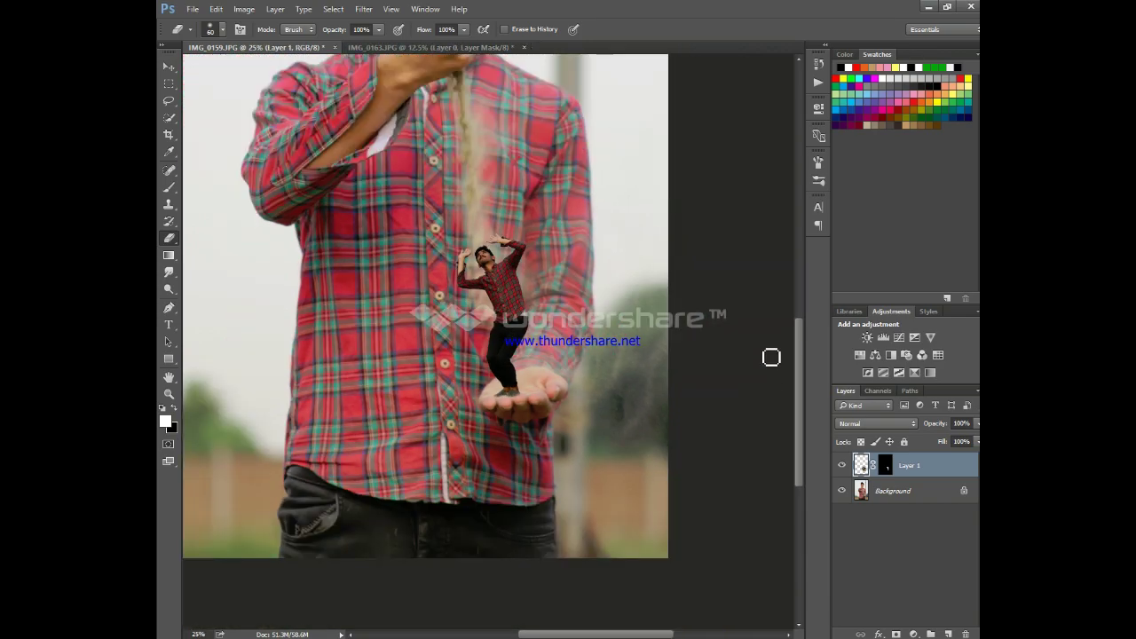
key(ctrl+minus)
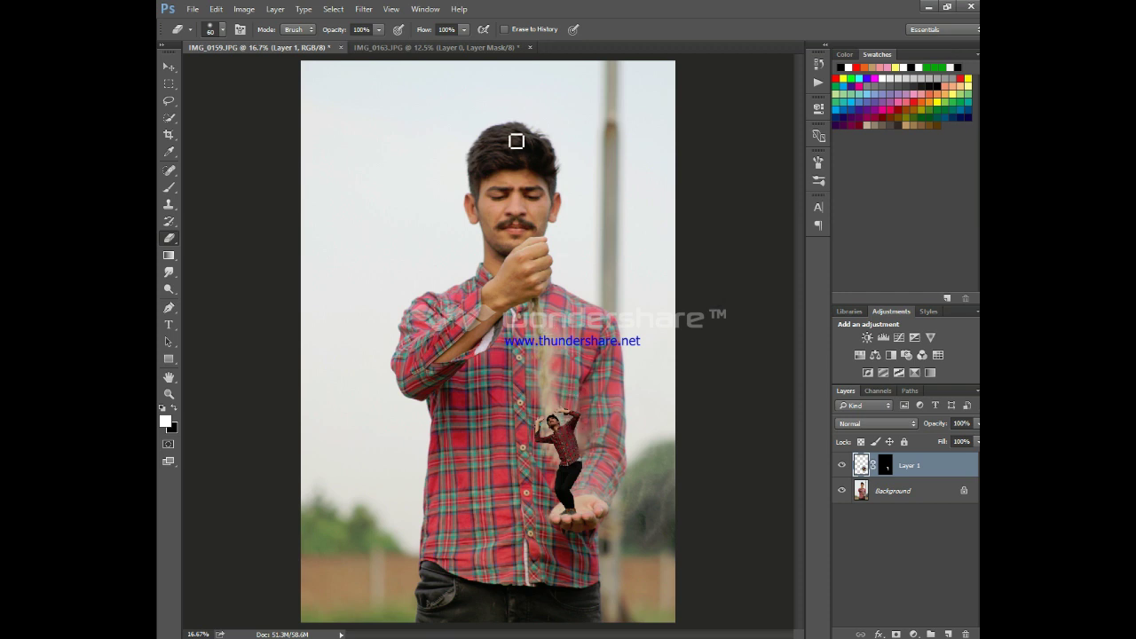
Merge Layer 1 into the Background layer and launch the Camera Raw Filter on it
ctrl+click(924, 493)
key(ctrl+e)
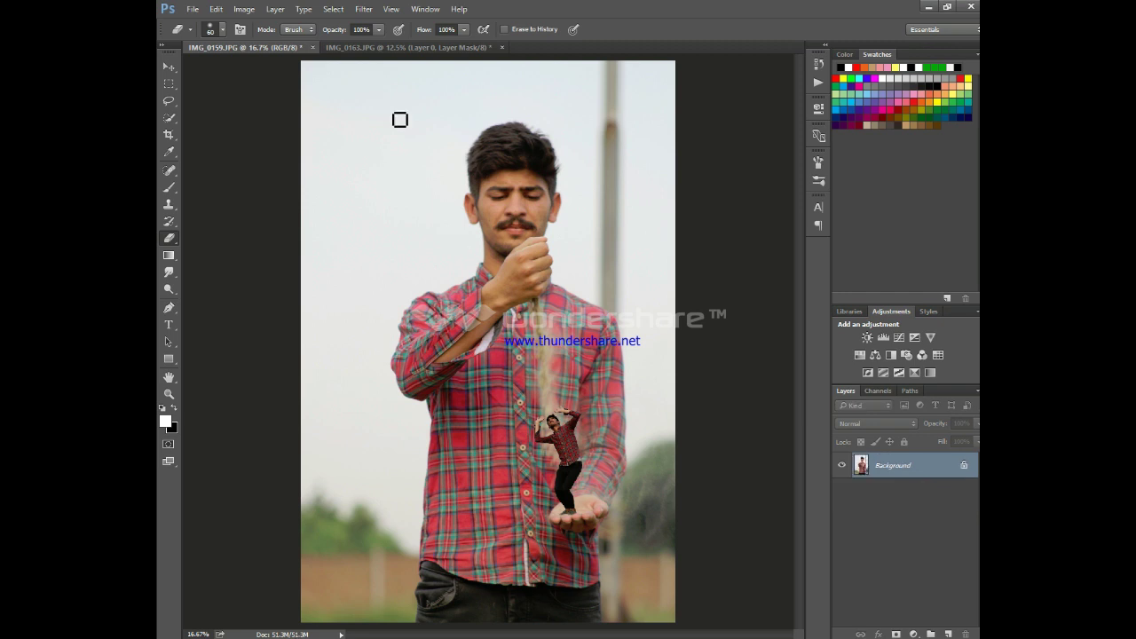
click(365, 10)
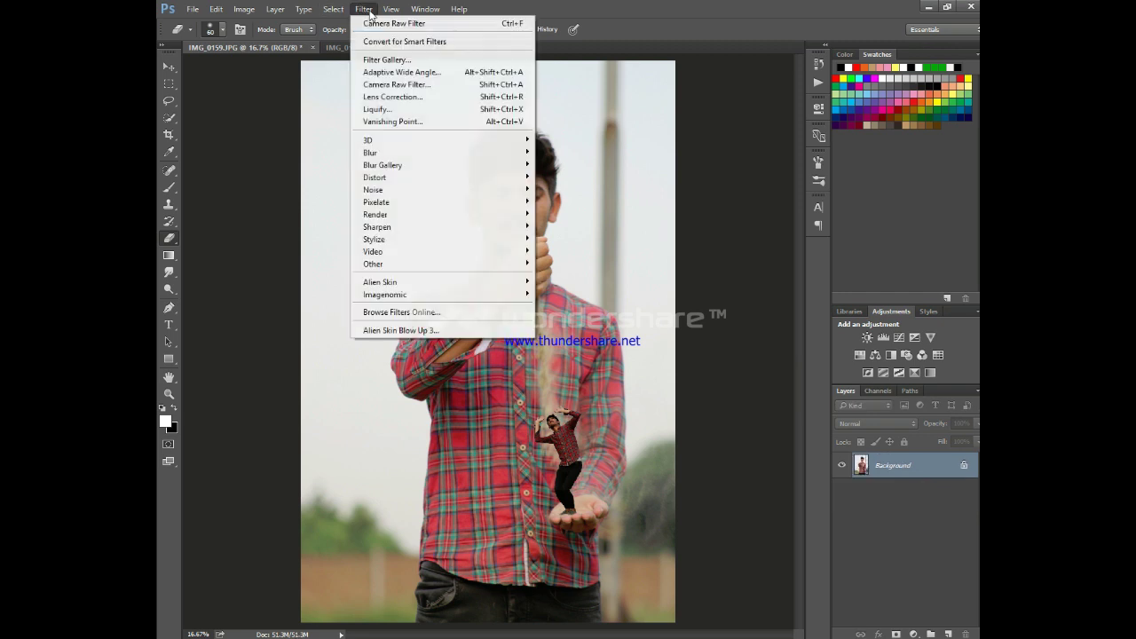
click(382, 84)
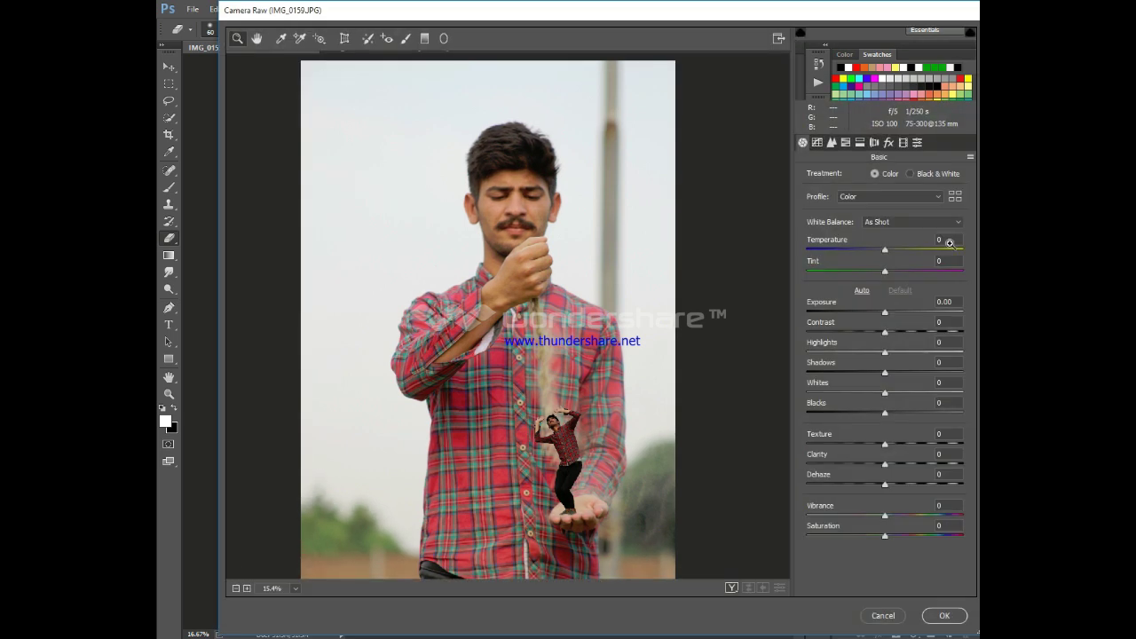
Raise Oranges luminance to +23 and trial an exposure change, leaving exposure at 0.00
click(847, 143)
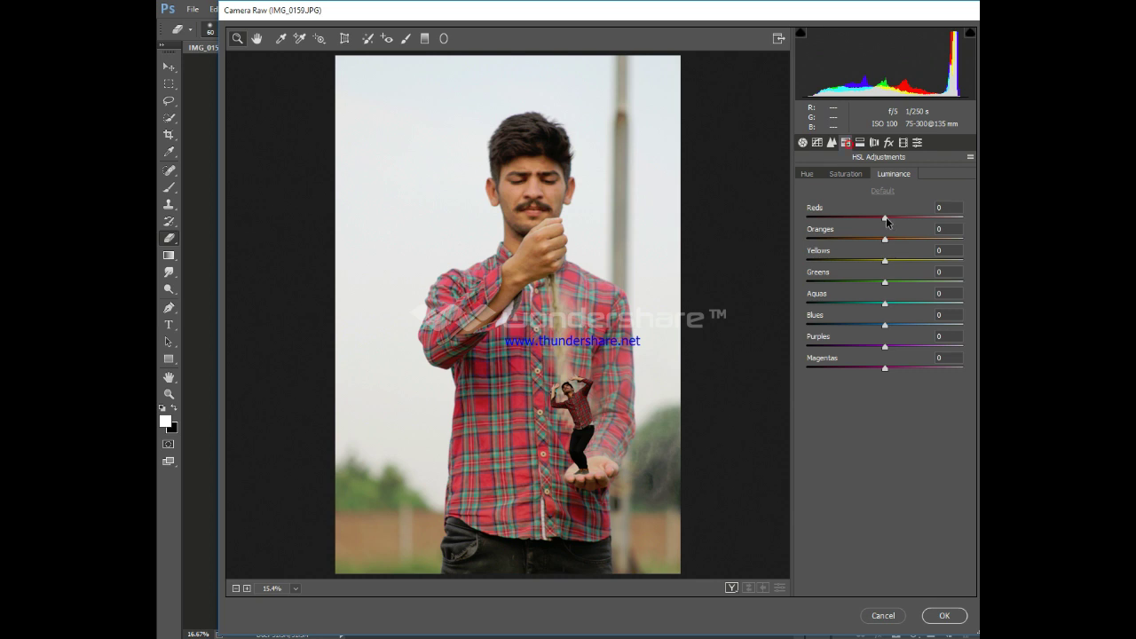
drag(890, 251, 904, 248)
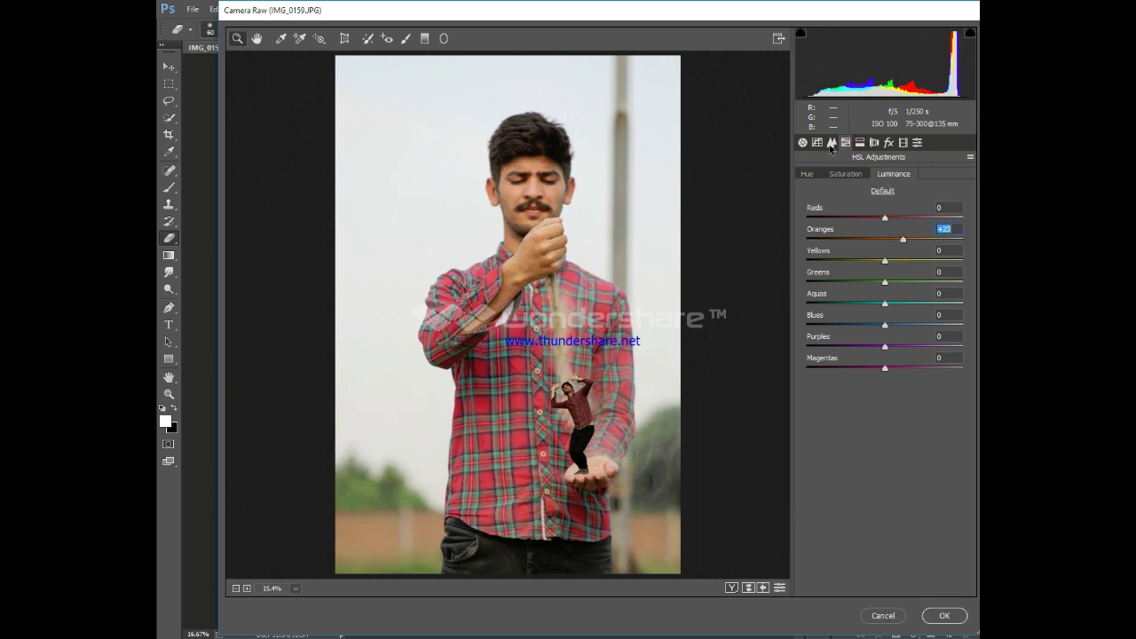
click(803, 142)
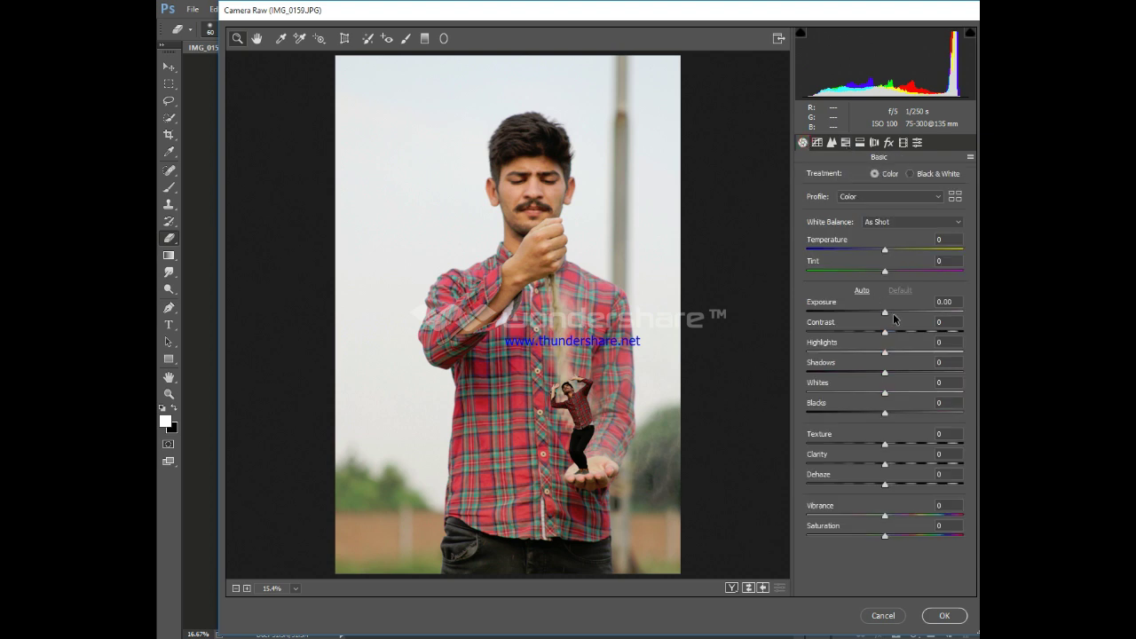
drag(886, 311, 856, 313)
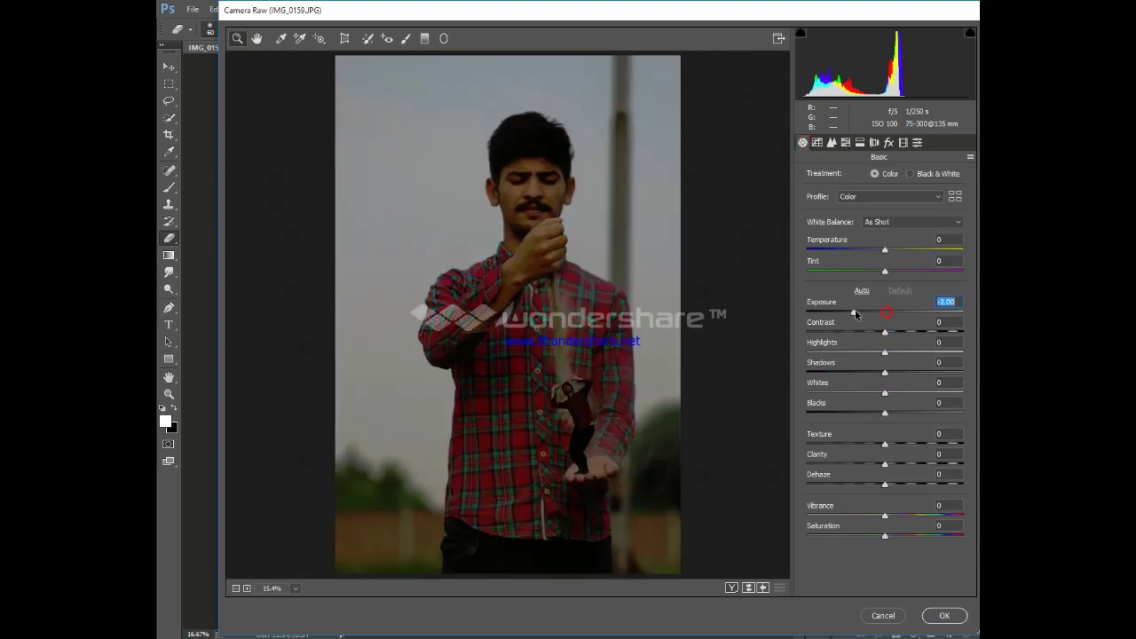
key(Up)
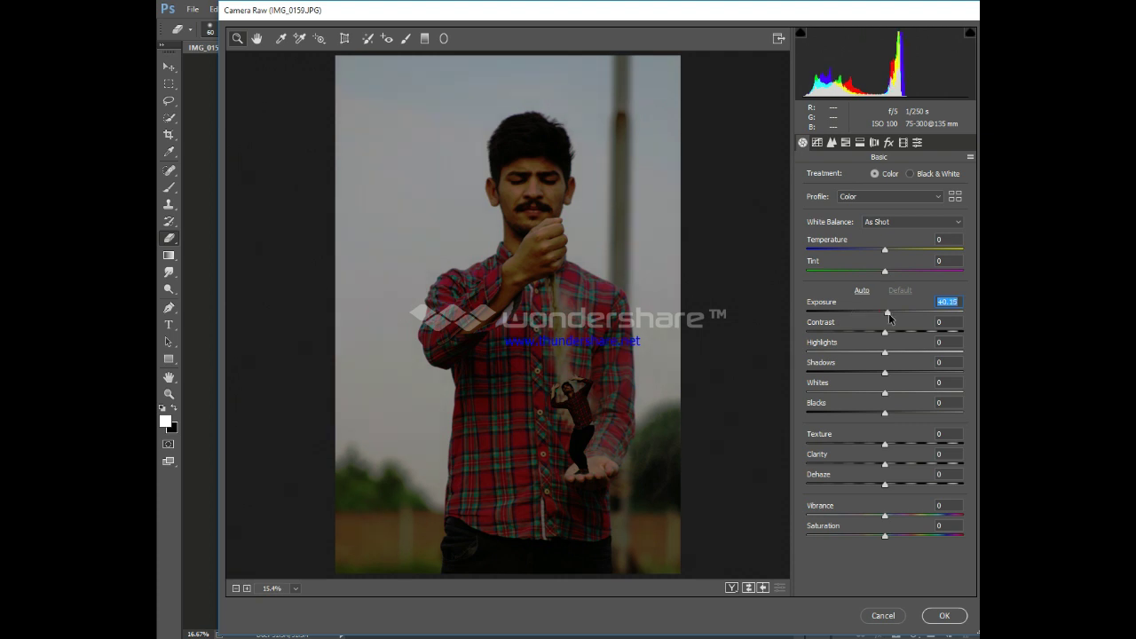
drag(888, 313, 883, 318)
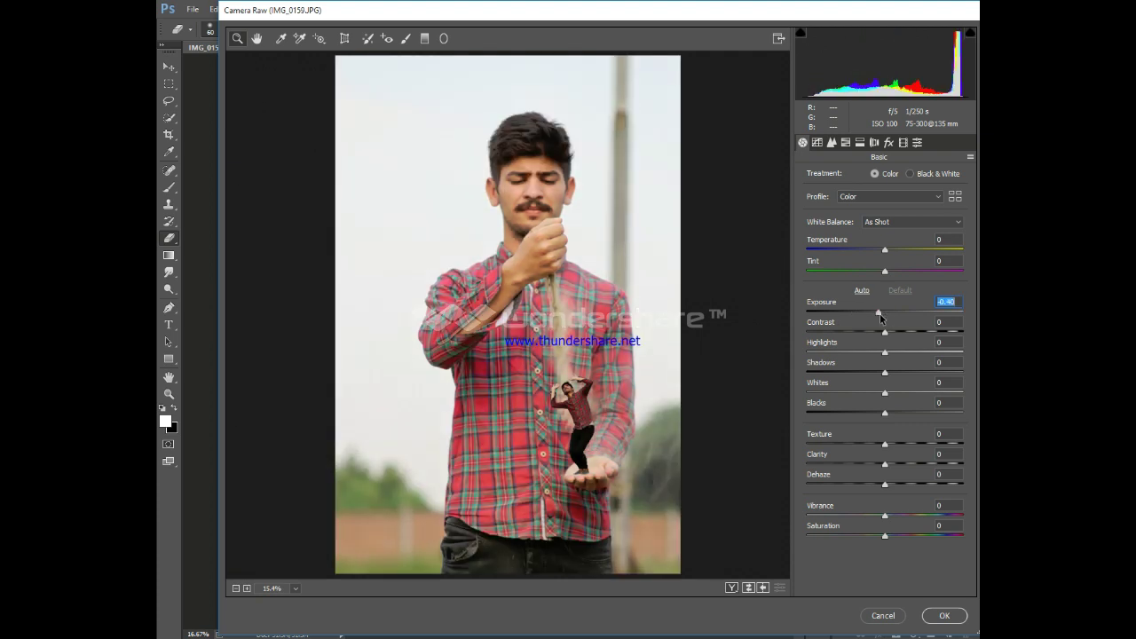
Boost Aquas saturation to maximum and raise Blues saturation
click(846, 143)
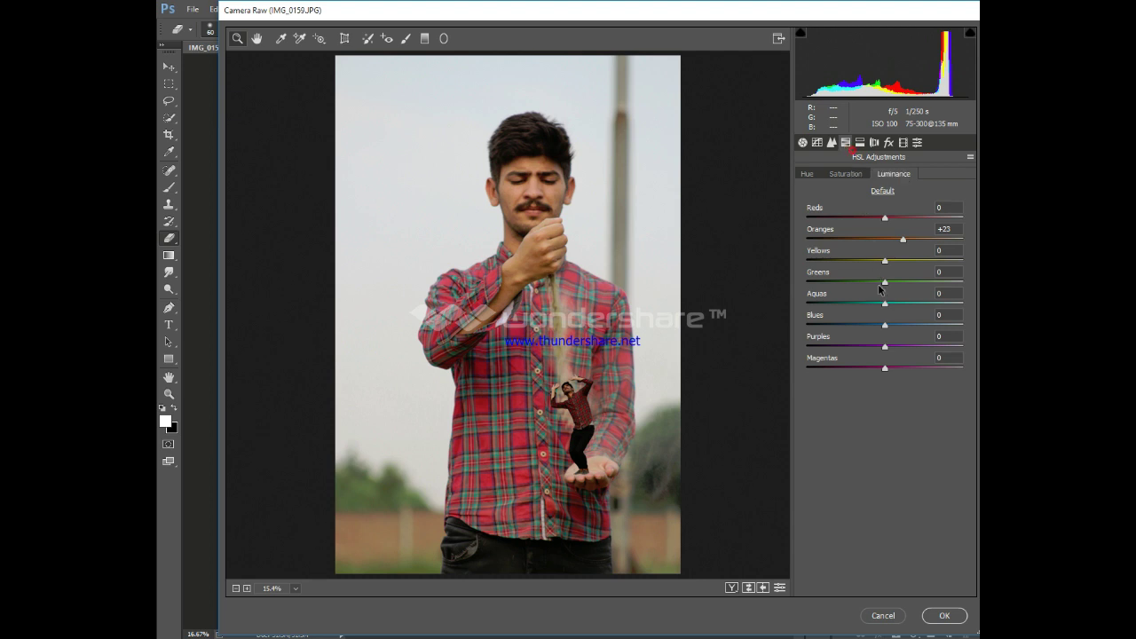
click(855, 175)
drag(895, 305, 963, 304)
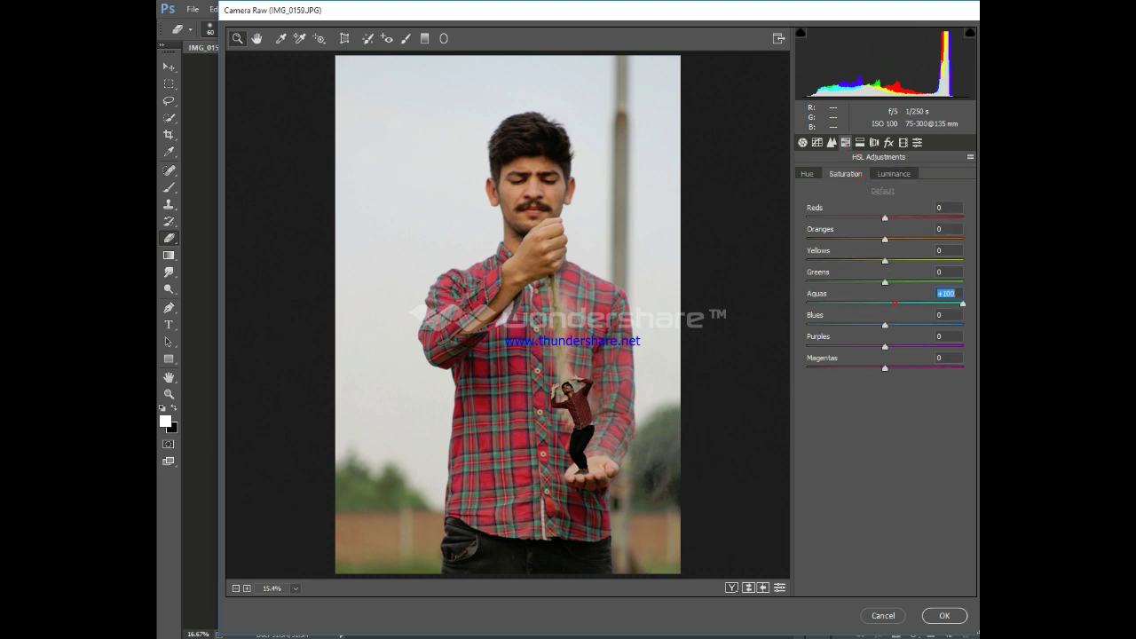
click(920, 326)
text(+50)
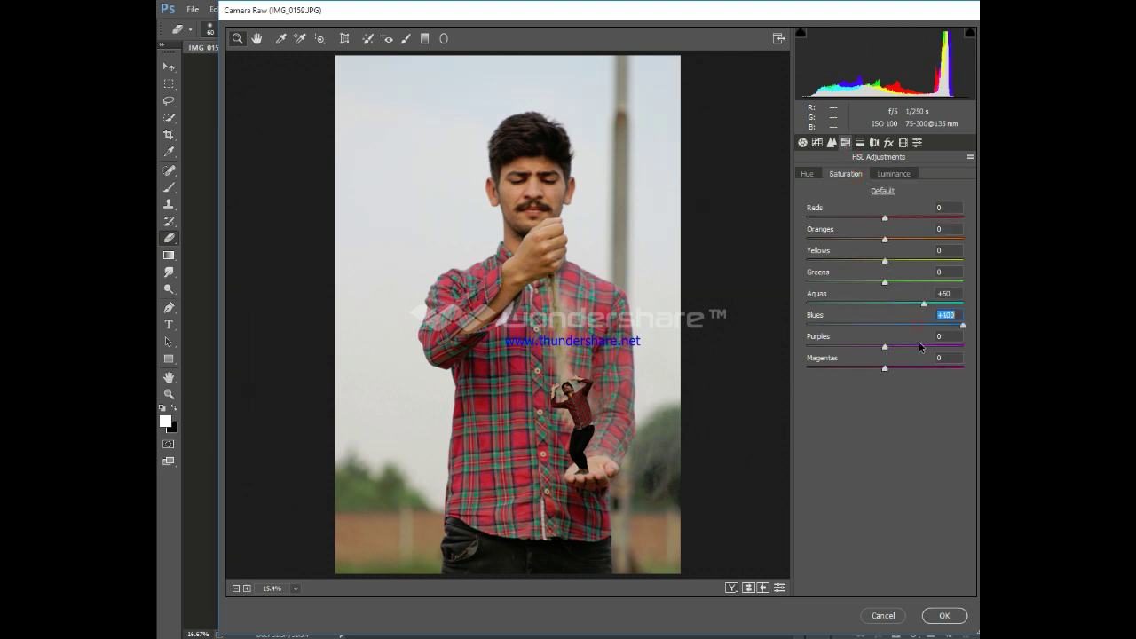
Shift hues: Blues -94, Aquas +100, Purples -58, Greens -100, and lower Yellows
click(810, 173)
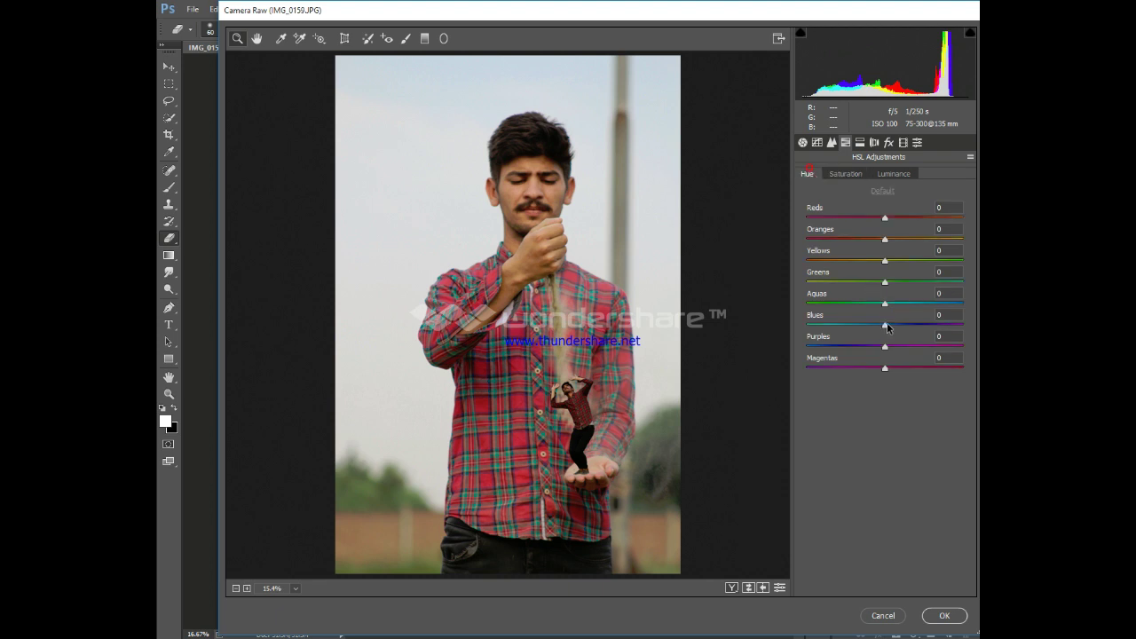
drag(886, 325, 814, 329)
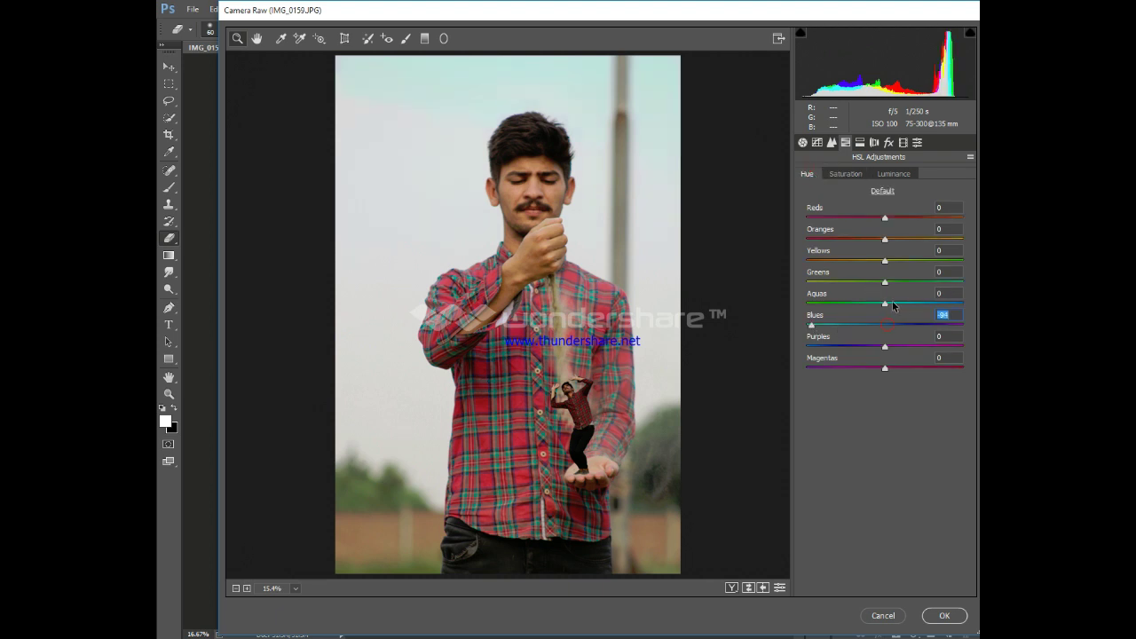
drag(885, 304, 963, 304)
click(850, 346)
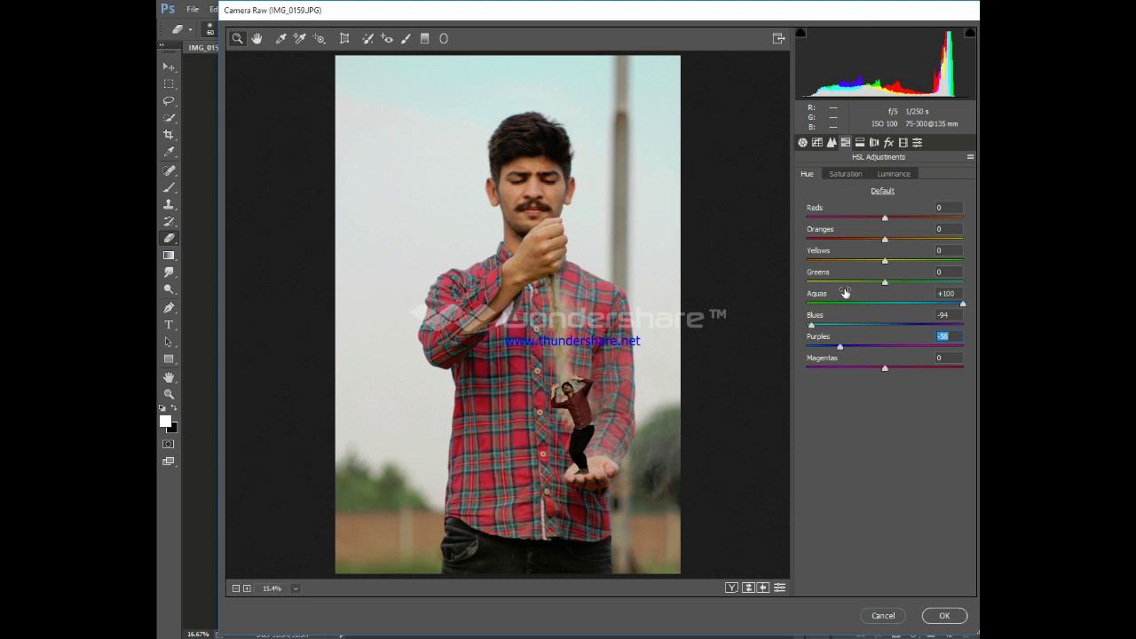
drag(845, 284, 779, 291)
mouse_move(884, 260)
mouse_down()
mouse_move(815, 261)
mouse_move(835, 253)
mouse_up()
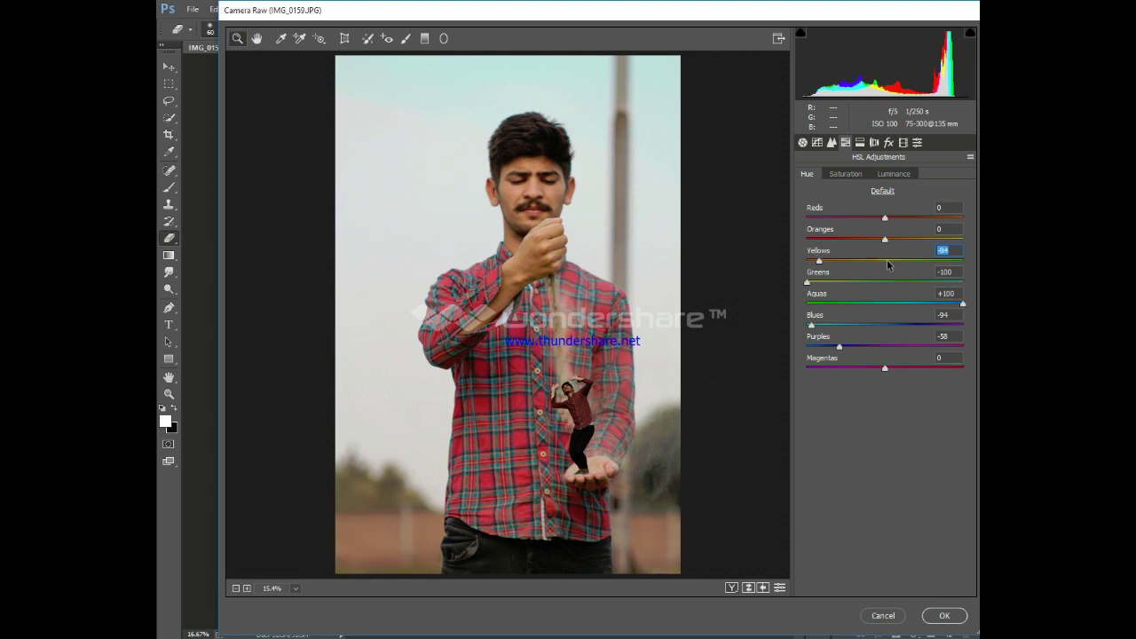
Apply the Camera Raw changes, add a Selective Color layer, and set Yellows cyan -18 with added magenta
click(943, 614)
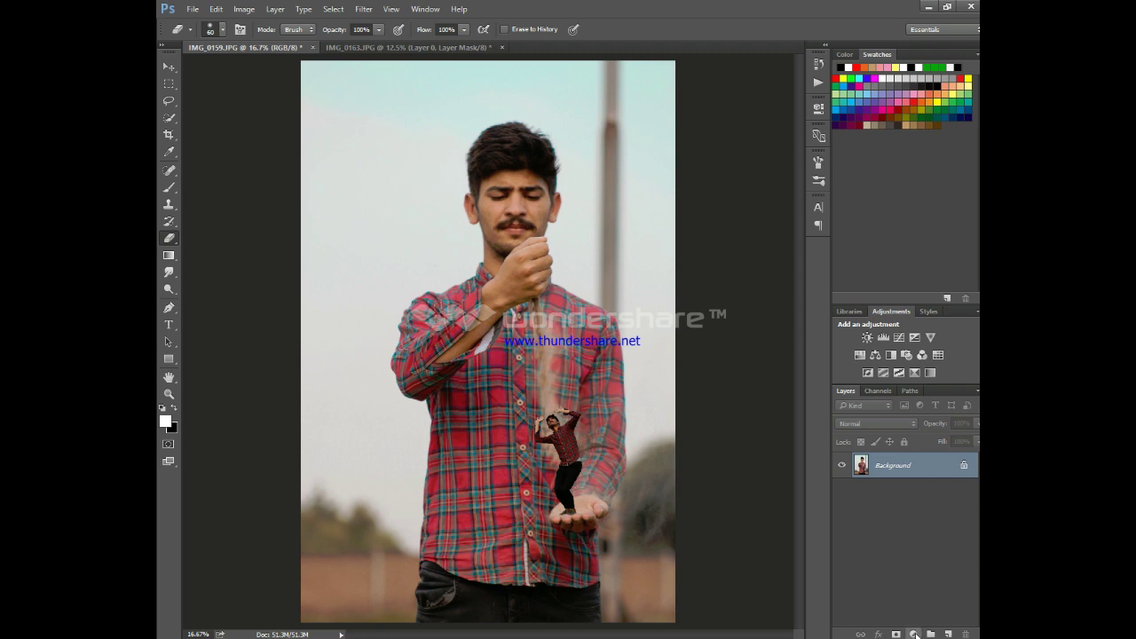
click(913, 634)
click(903, 624)
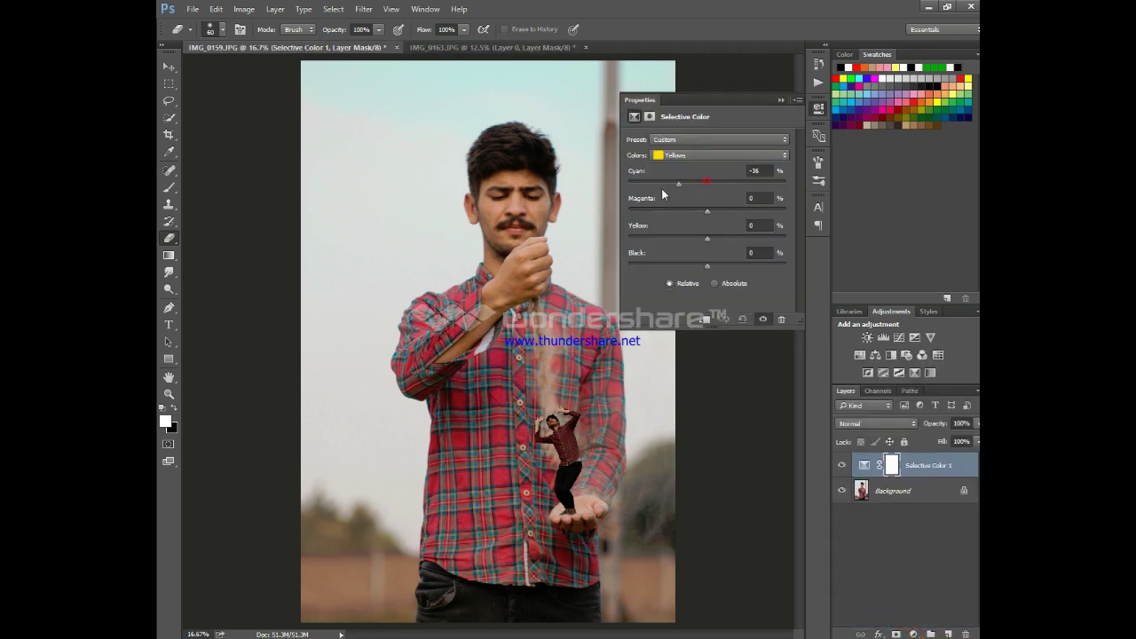
drag(687, 185, 793, 197)
click(693, 182)
drag(703, 215, 725, 216)
Set Selective Color Cyans to cyan +100, magenta -83, yellow -100, black +91
click(735, 155)
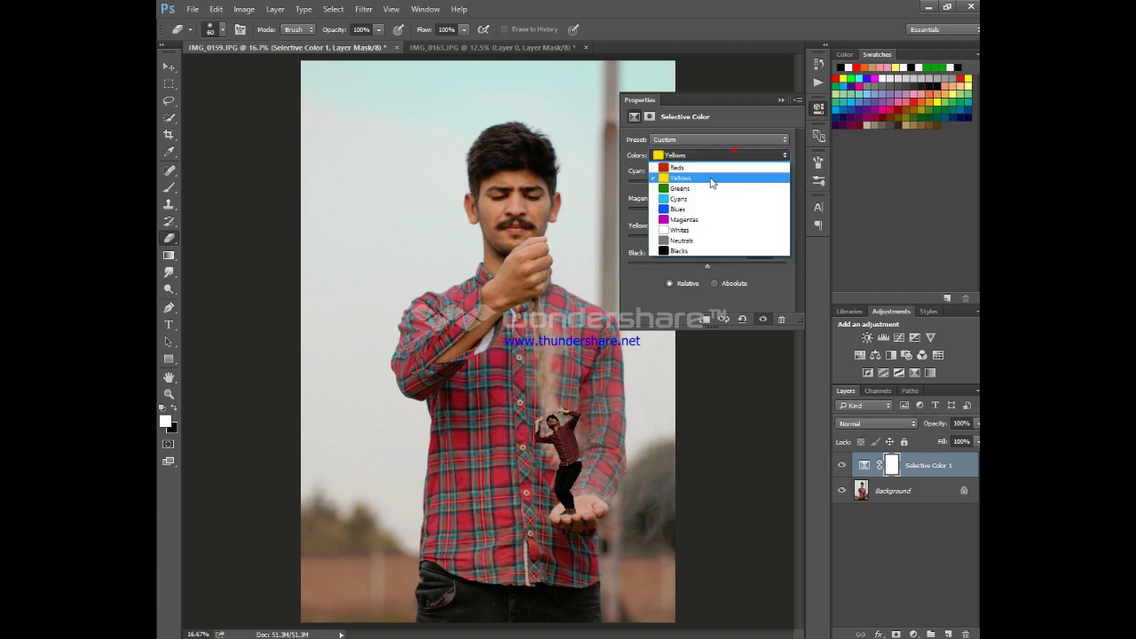
click(694, 199)
drag(708, 183, 796, 181)
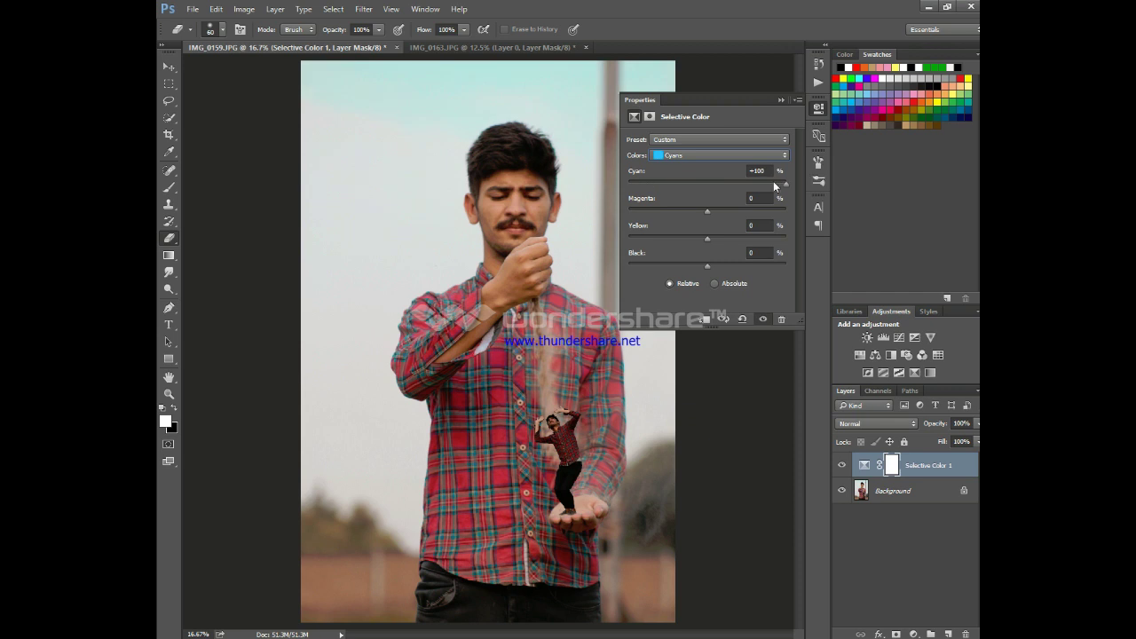
drag(761, 211, 798, 211)
drag(649, 225, 642, 225)
drag(630, 244, 597, 246)
mouse_move(706, 267)
mouse_down()
mouse_move(659, 266)
mouse_move(778, 265)
mouse_up()
Set Selective Color Blues to cyan +100, magenta -100, yellow +100, black -100, then close Properties
click(688, 159)
click(689, 197)
drag(713, 183, 737, 183)
drag(714, 211, 637, 211)
mouse_move(700, 235)
mouse_down()
mouse_move(611, 242)
mouse_move(808, 238)
mouse_up()
mouse_move(723, 269)
mouse_down()
mouse_move(802, 263)
mouse_move(622, 267)
mouse_up()
click(781, 100)
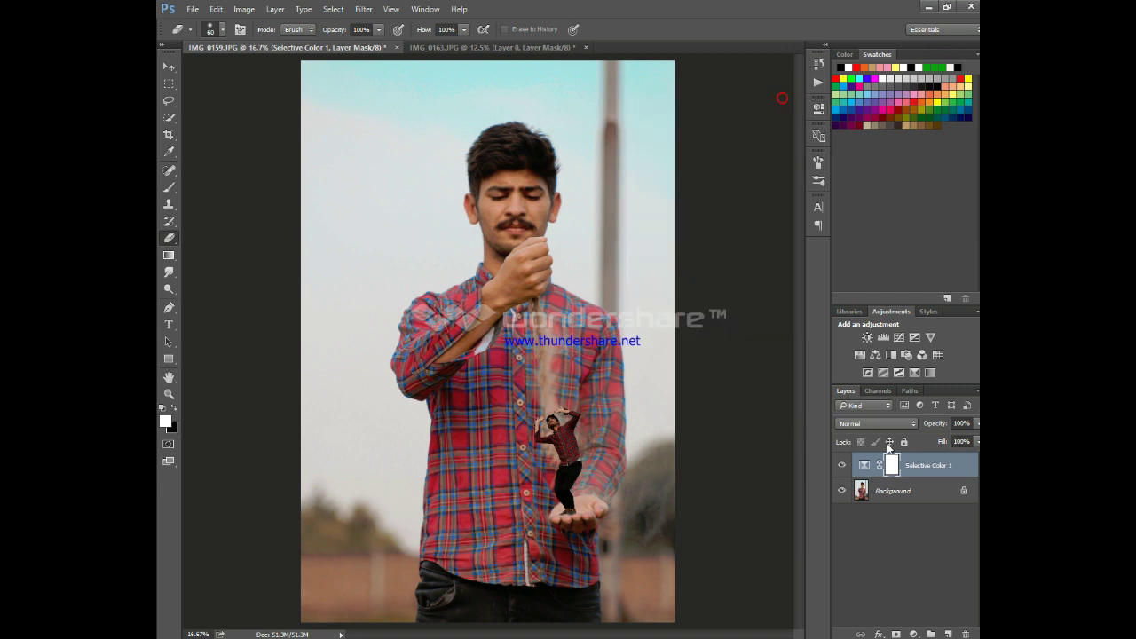
Merge the Selective Color layer into the Background and reopen the Camera Raw Filter
shift+click(914, 489)
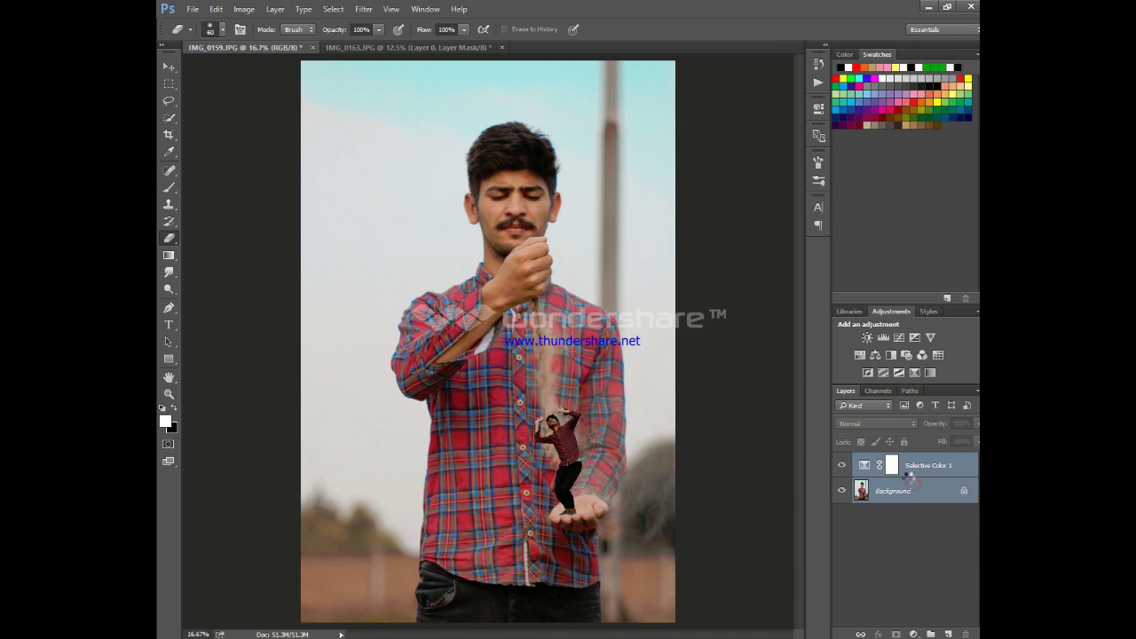
key(ctrl+e)
key(ctrl+minus)
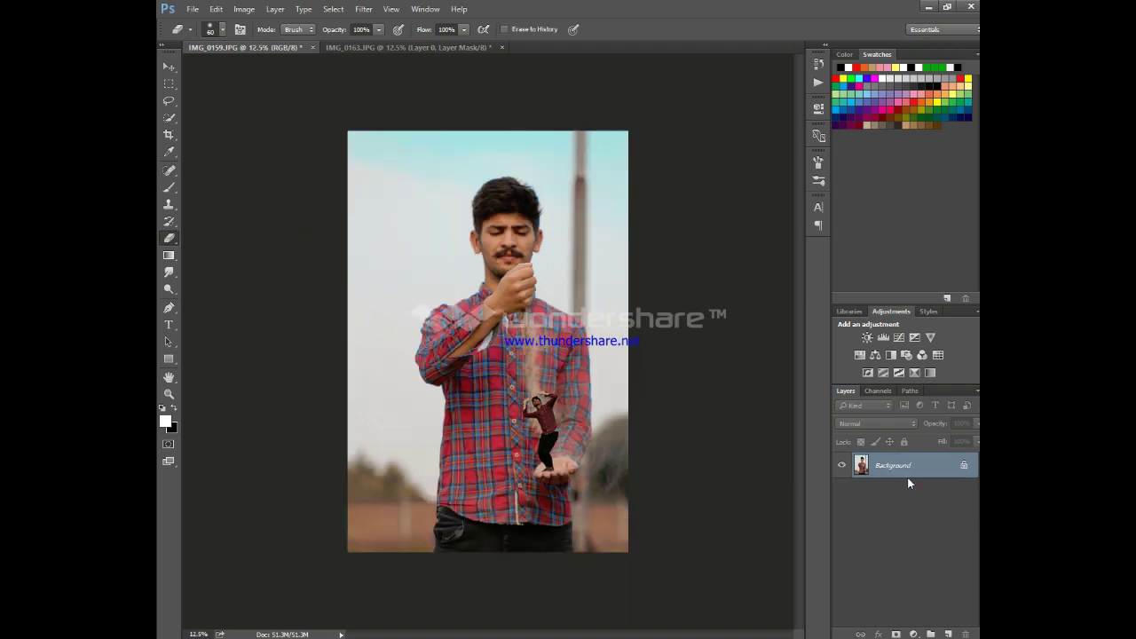
key(ctrl+plus)
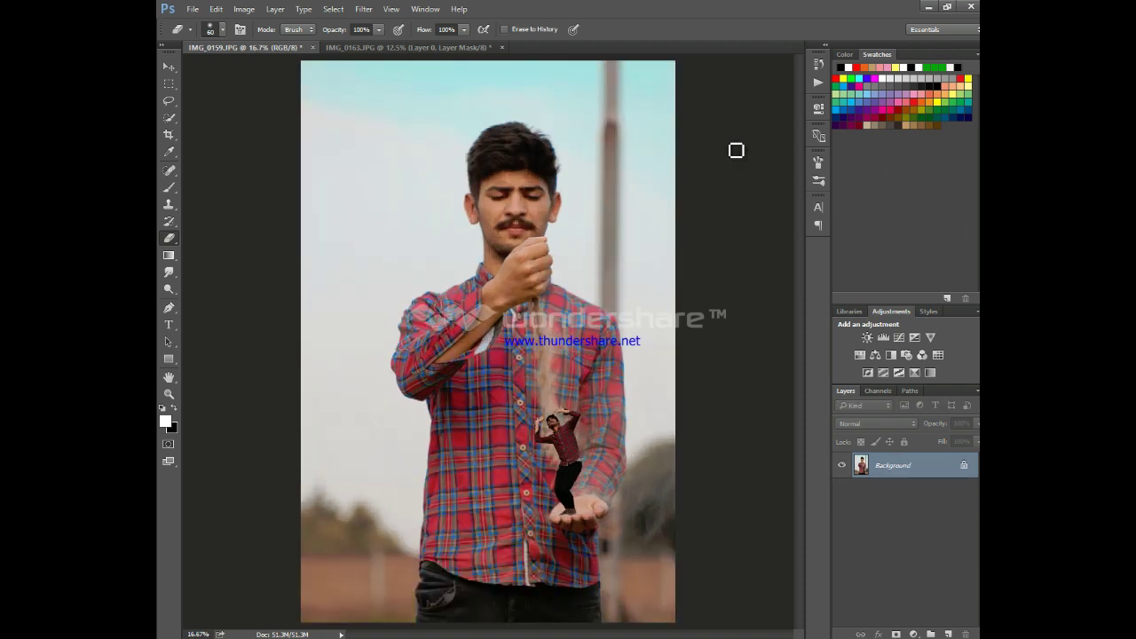
click(363, 8)
click(388, 86)
Cool Temperature to -23, then set Blues hue to -100 and Purples hue to -45
click(868, 250)
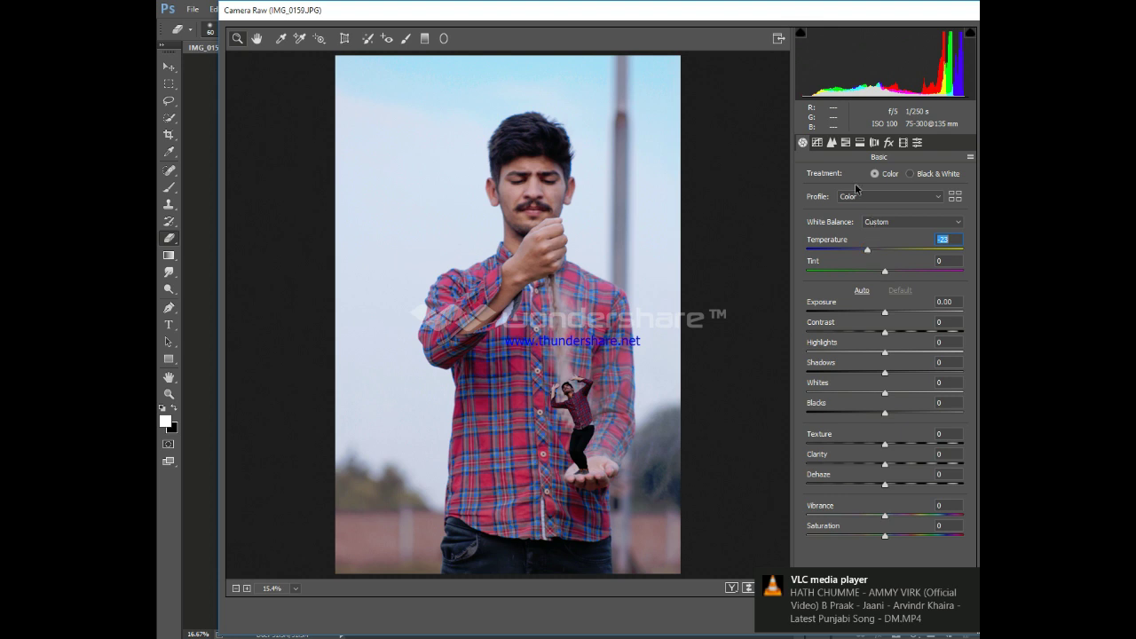
click(843, 144)
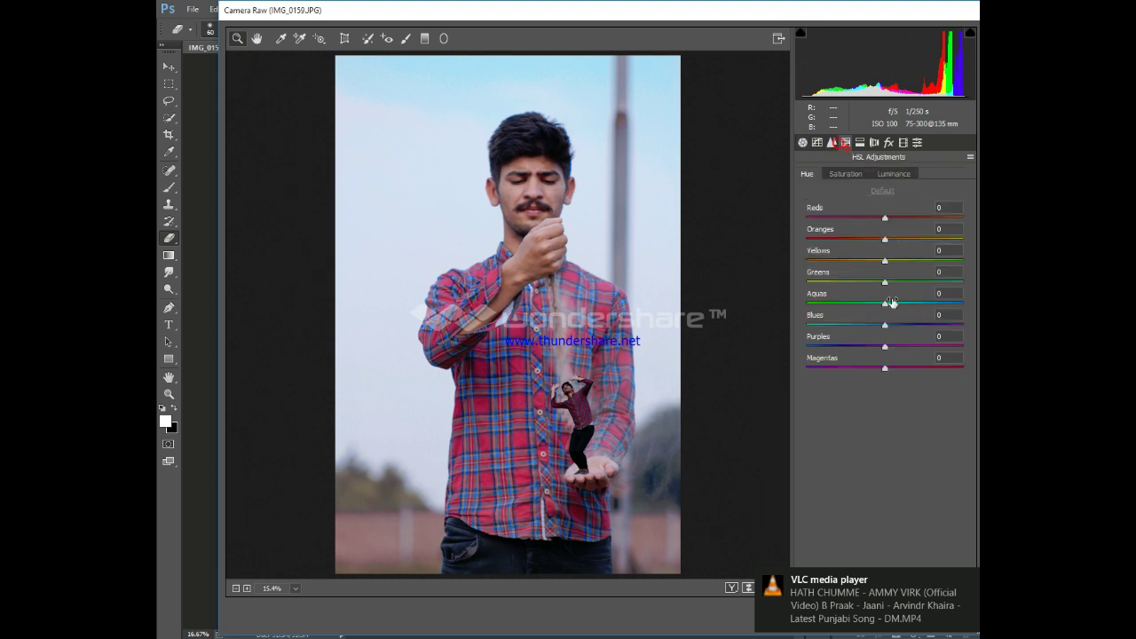
drag(885, 325, 854, 330)
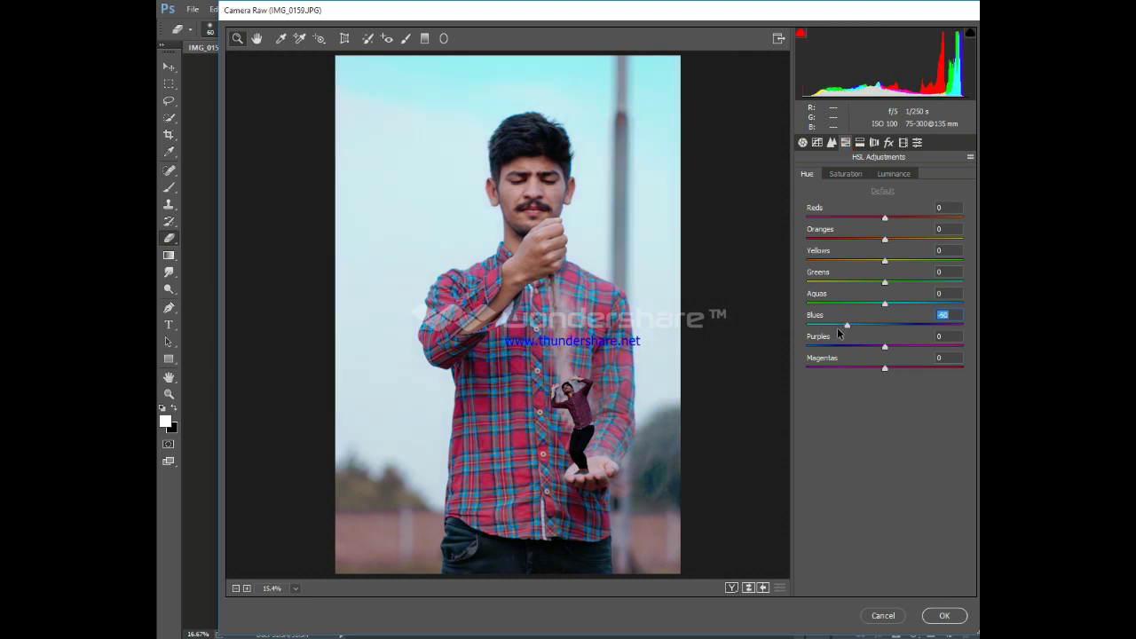
drag(837, 327, 806, 333)
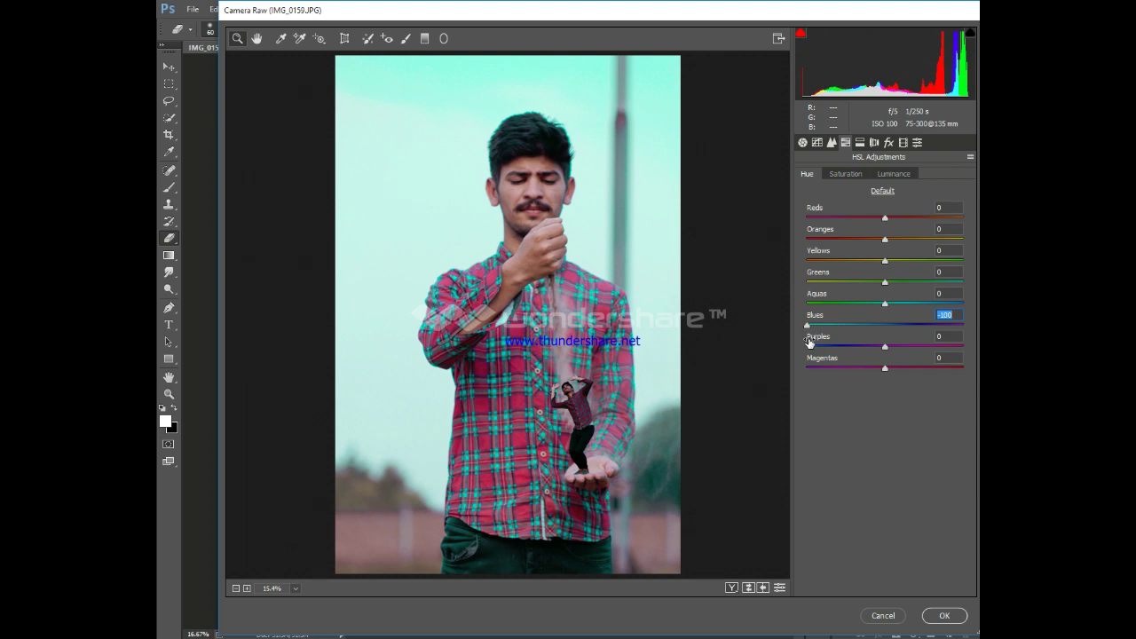
drag(885, 346, 866, 345)
click(851, 345)
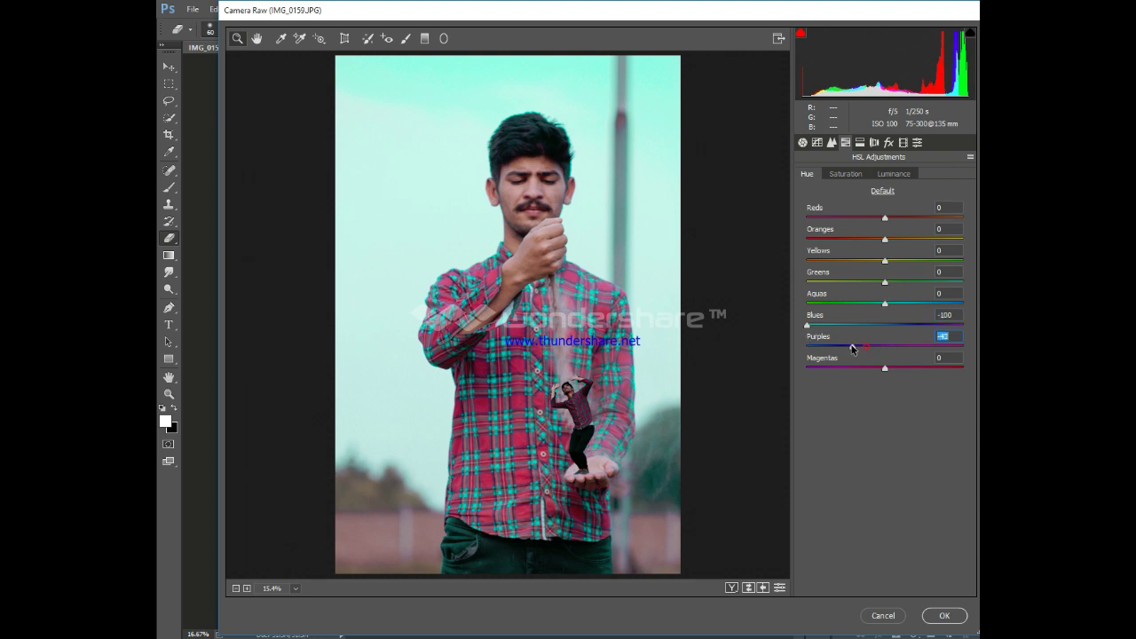
Raise Aquas saturation to +100 and Blues saturation to +97
click(859, 173)
drag(887, 305, 977, 307)
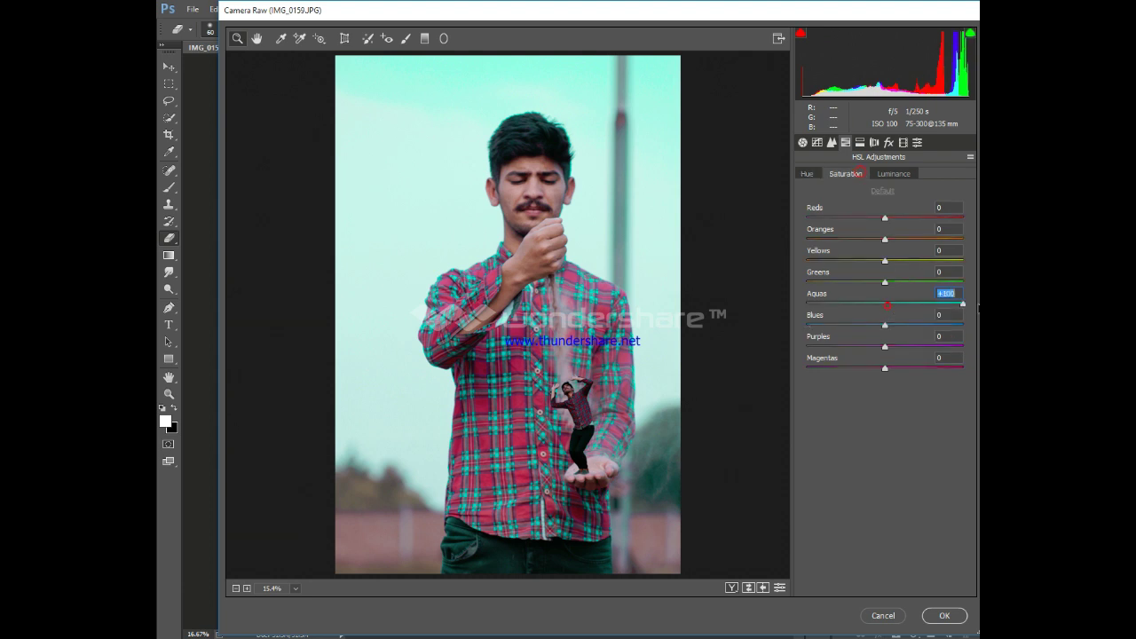
drag(899, 325, 965, 325)
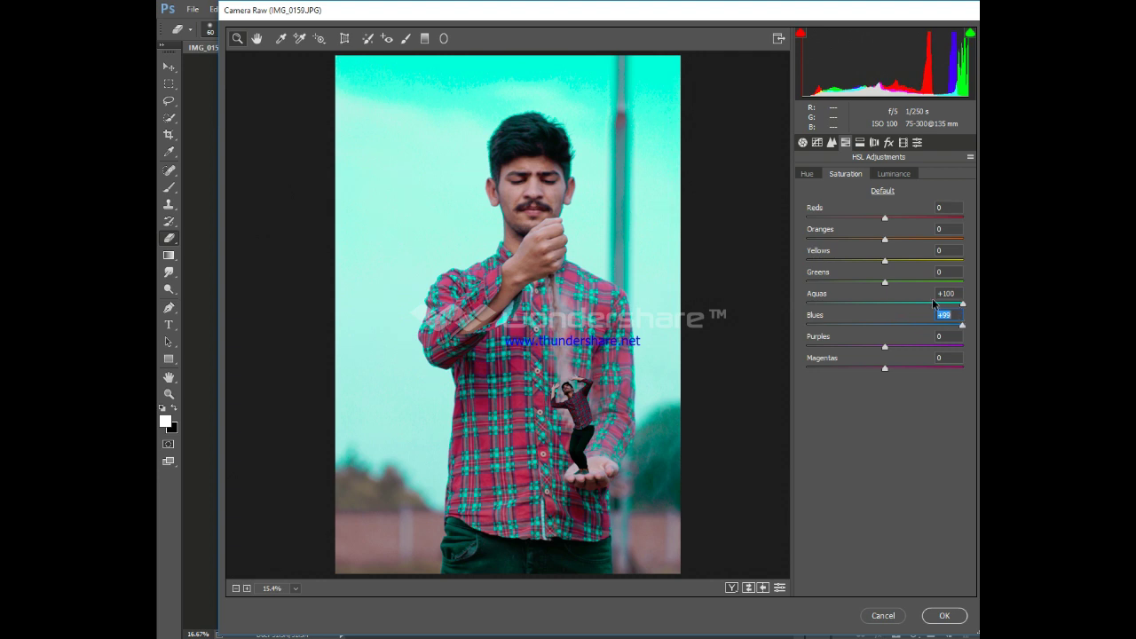
Add a vignette with Amount -41 and Midpoint 44
click(888, 142)
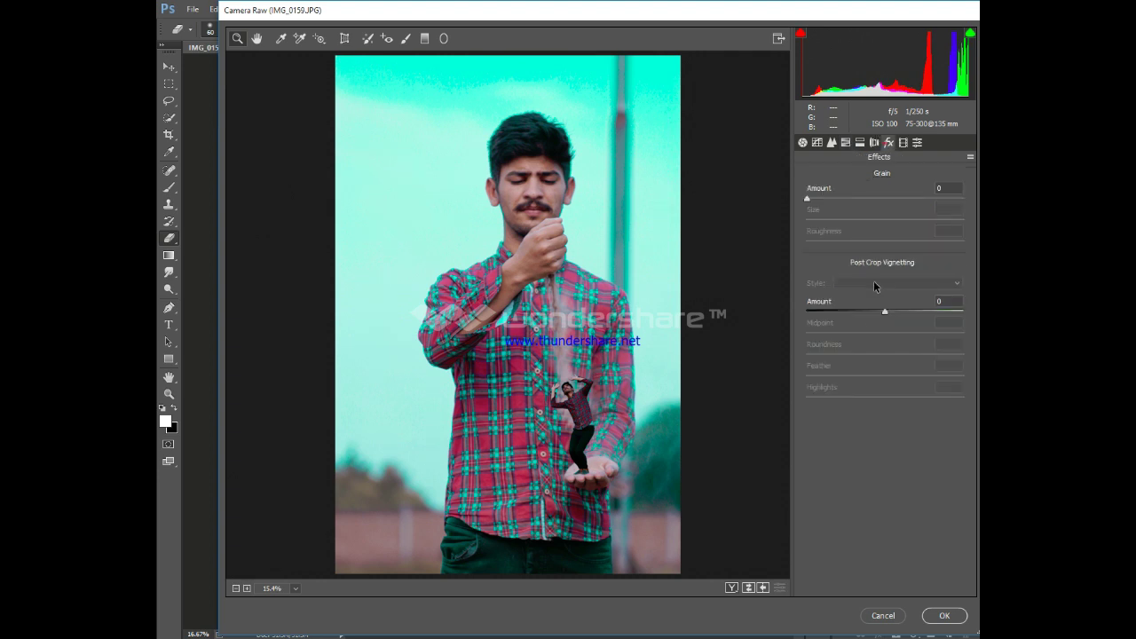
click(859, 311)
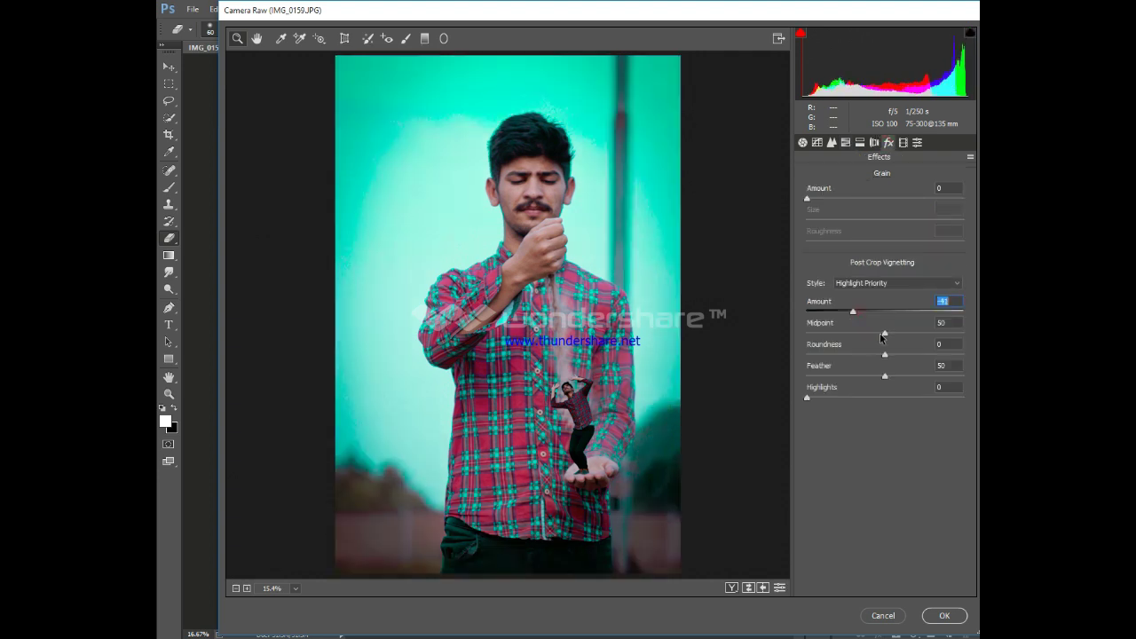
drag(884, 337, 873, 336)
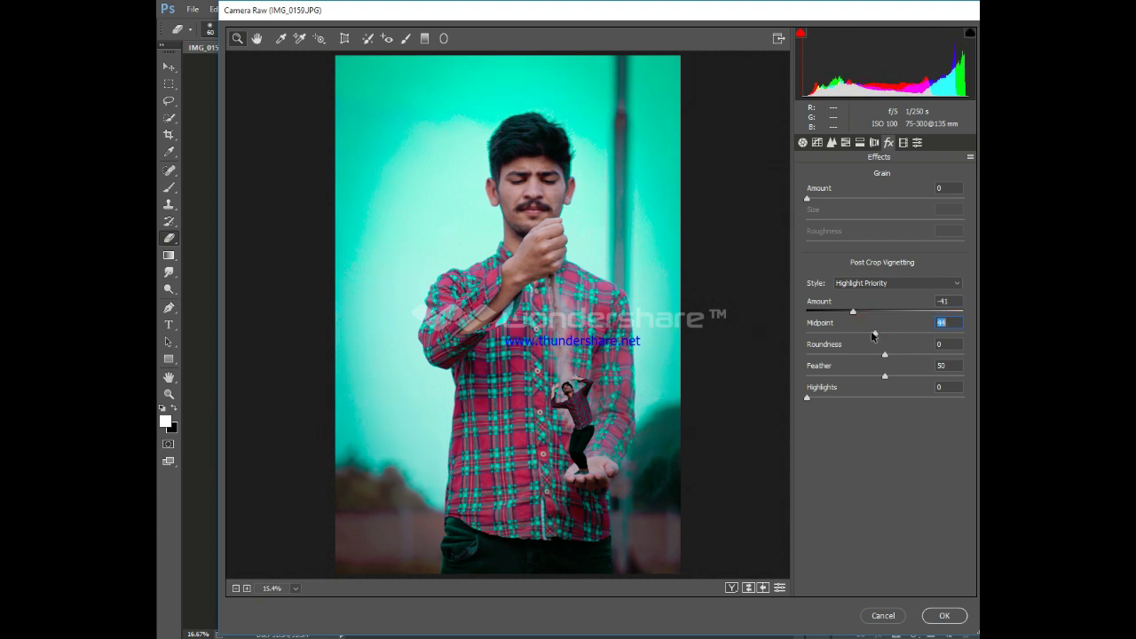
Apply the Camera Raw grade, then zoom in on the man's shirt in the IMG_0163 document
click(947, 616)
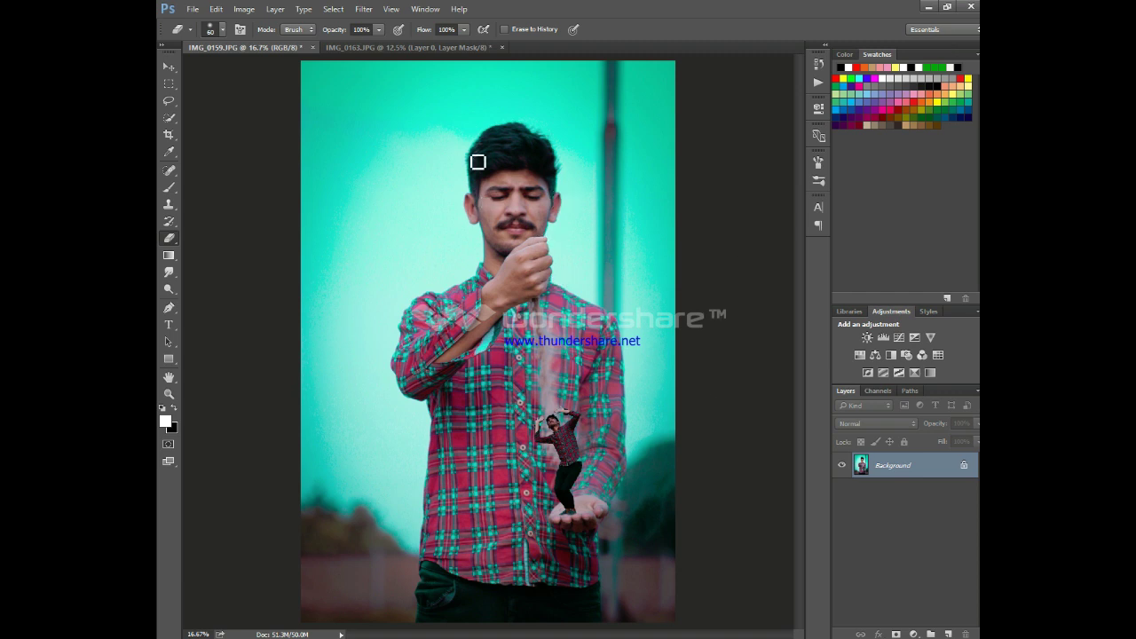
click(471, 52)
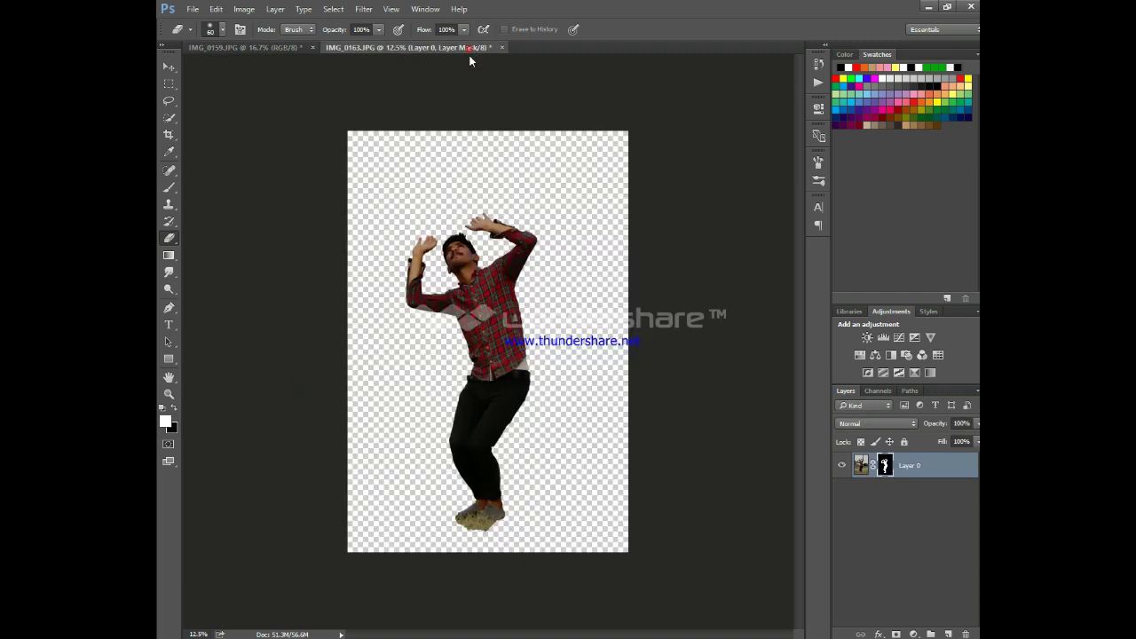
key(ctrl+plus)
key(ctrl+plus)
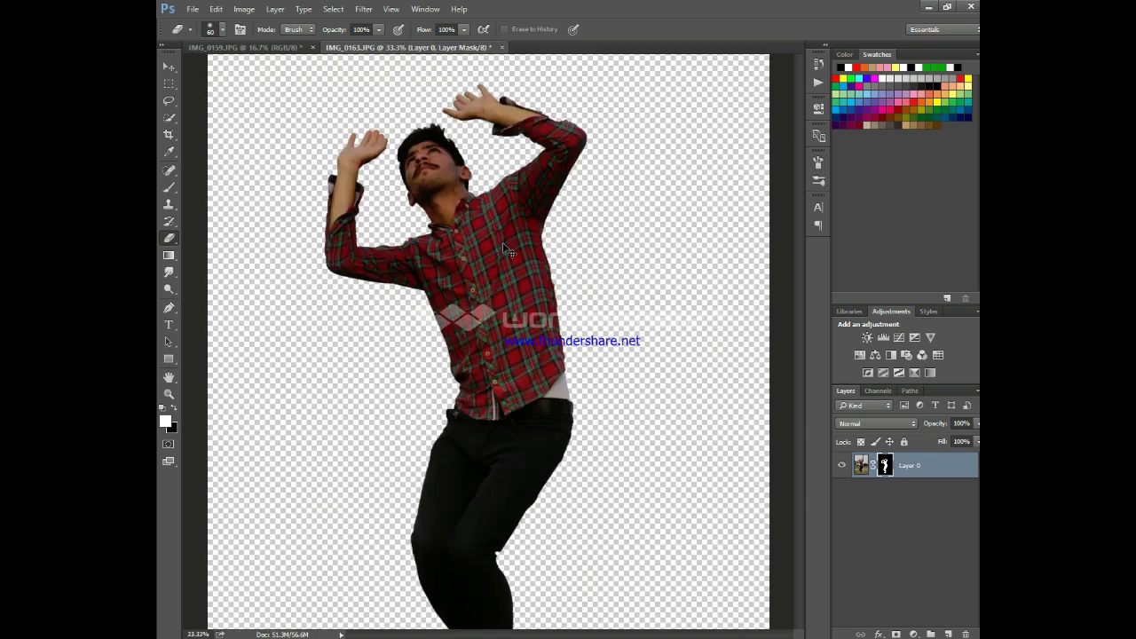
key(ctrl+plus)
key(ctrl+plus)
key(ctrl+plus)
Inspect the cut-out man, zoom out to the whole figure, and return to IMG_0159
scroll(413, 155, up, 2)
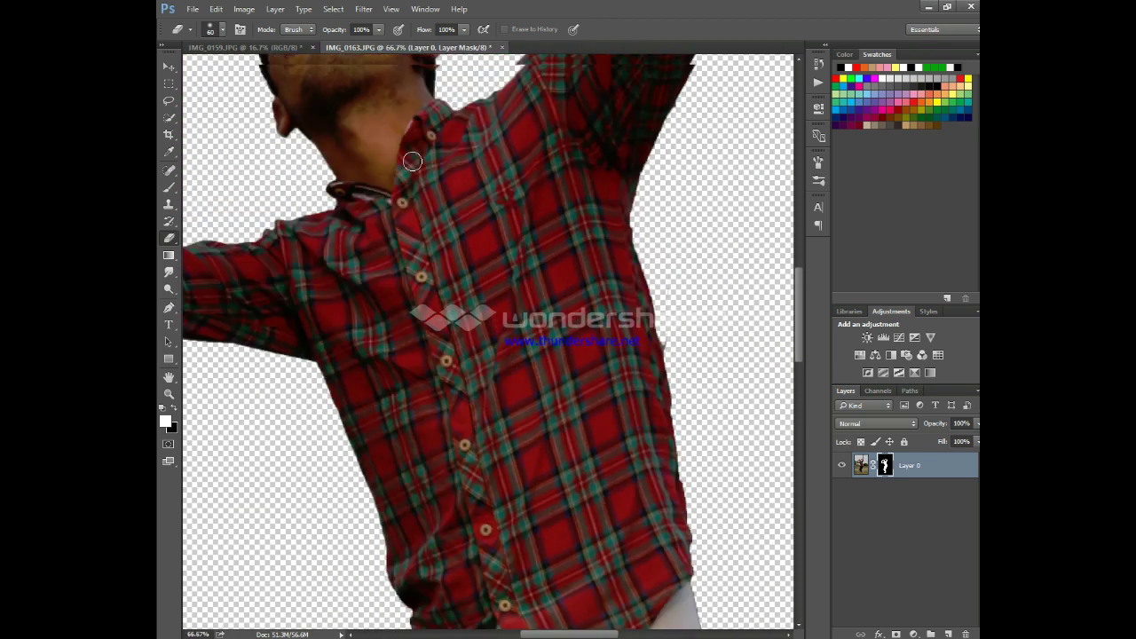
scroll(400, 173, up, 2)
scroll(382, 196, up, 2)
scroll(365, 223, up, 2)
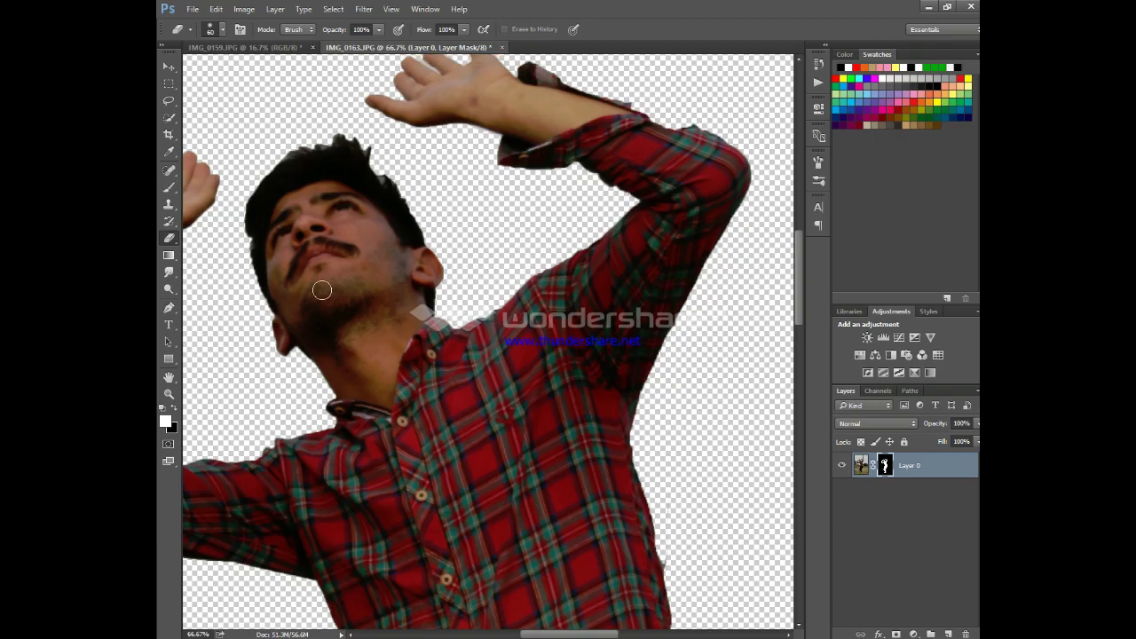
key(ctrl+minus)
key(ctrl+minus)
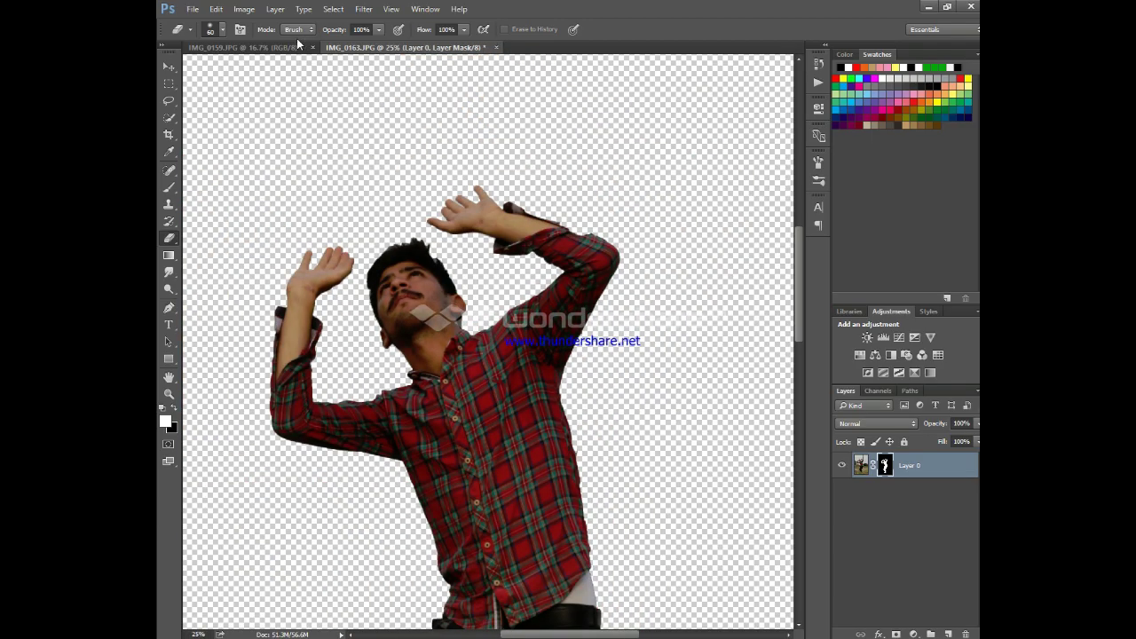
key(ctrl+minus)
key(ctrl+minus)
click(291, 48)
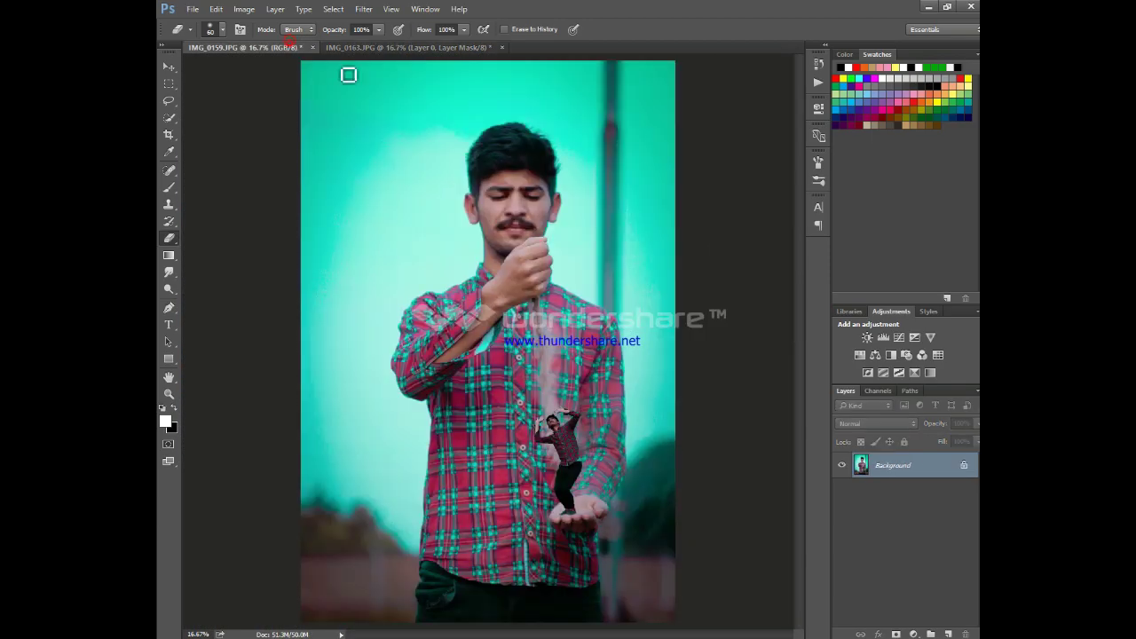